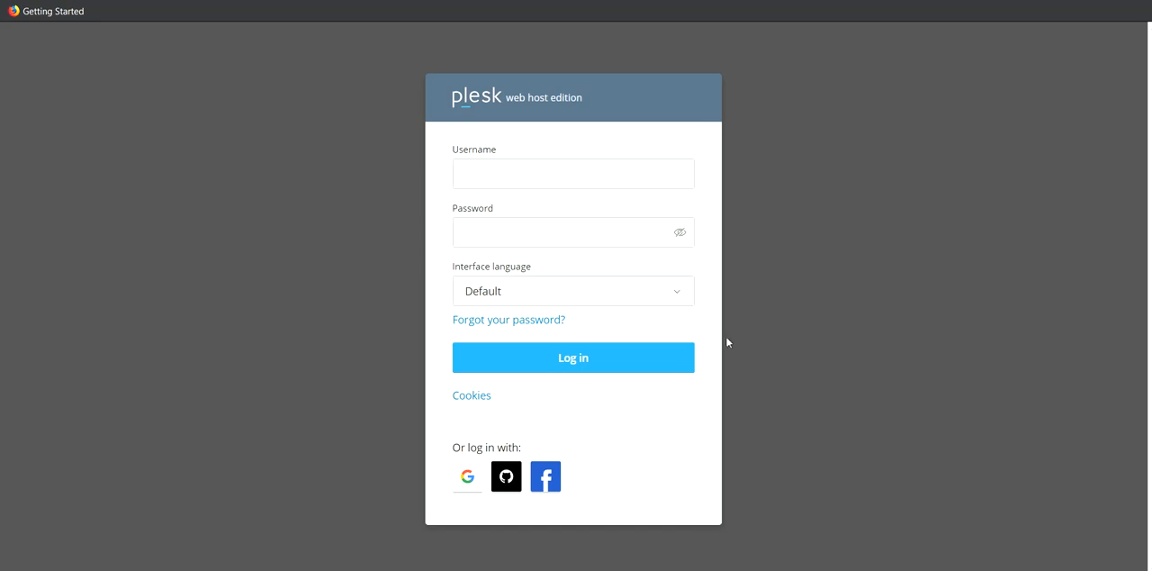
- Log in to the hosting panel by entering the account username and password
left_click(567, 175)
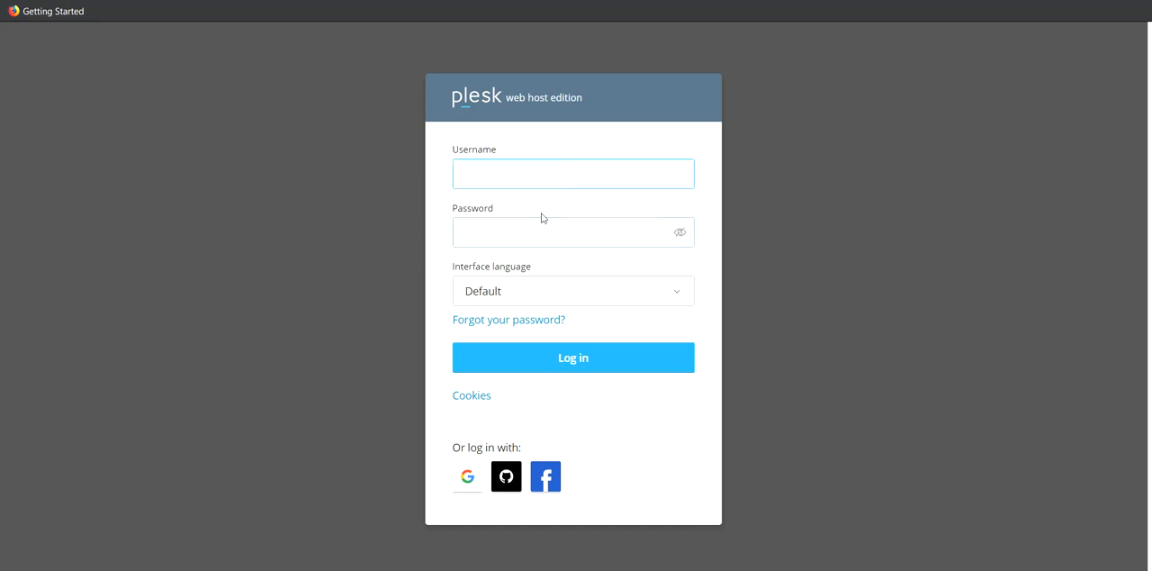
type("sdtg346")
left_click(517, 225)
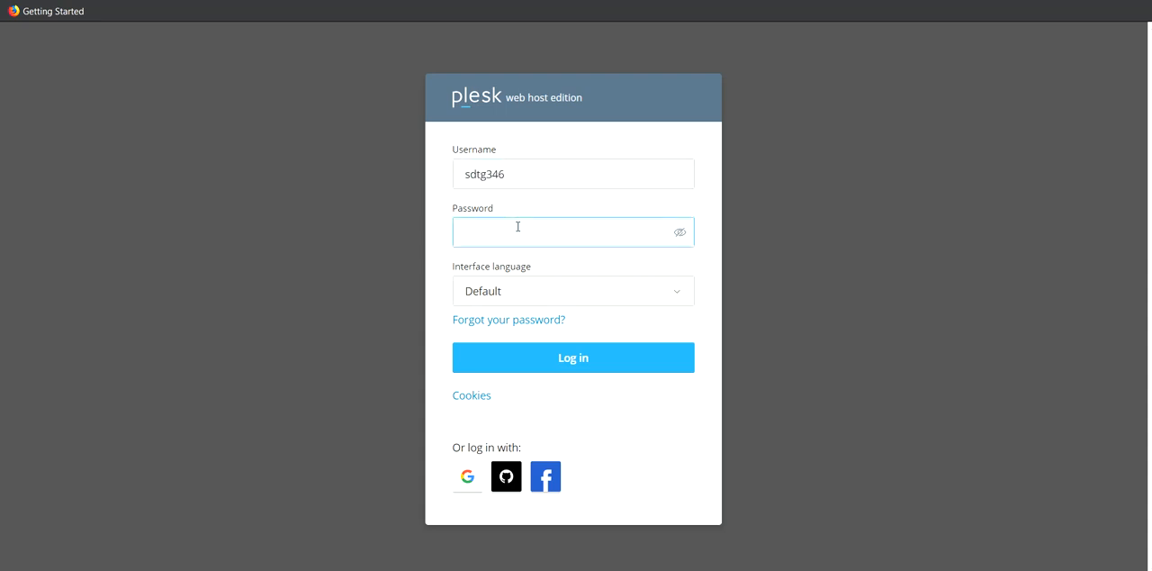
type("********")
left_click(562, 363)
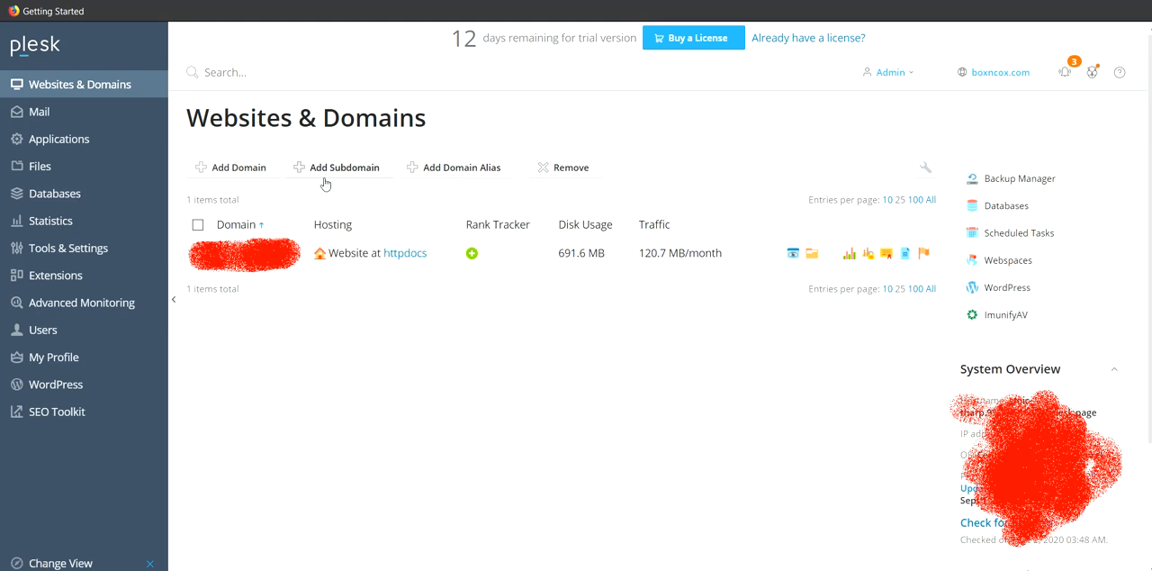
- Start adding a new domain and enter demo.com as its domain name
left_click(233, 175)
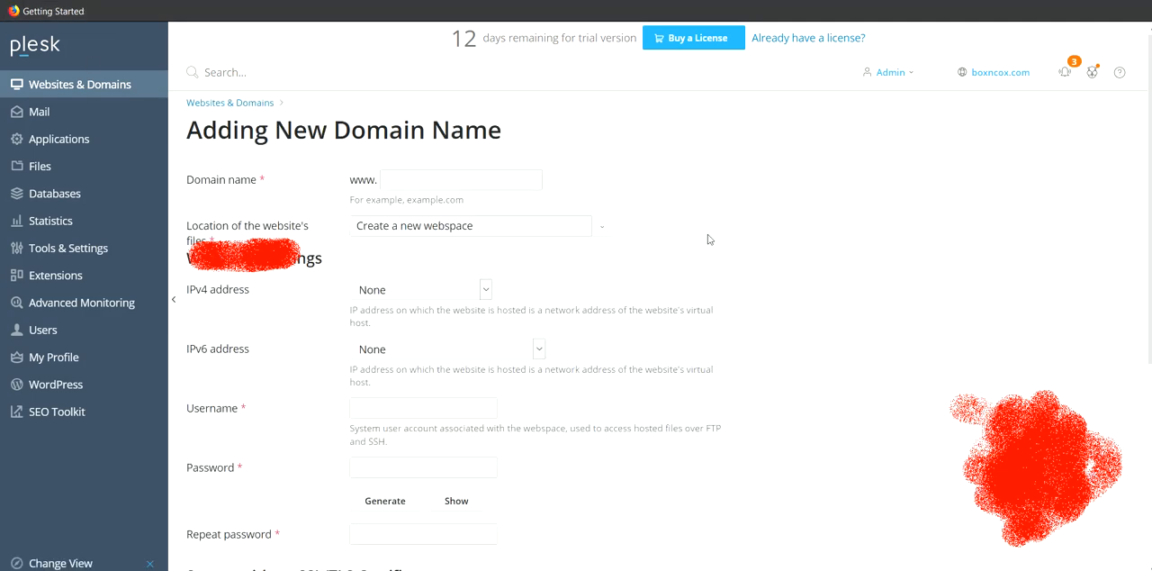
left_click(453, 180)
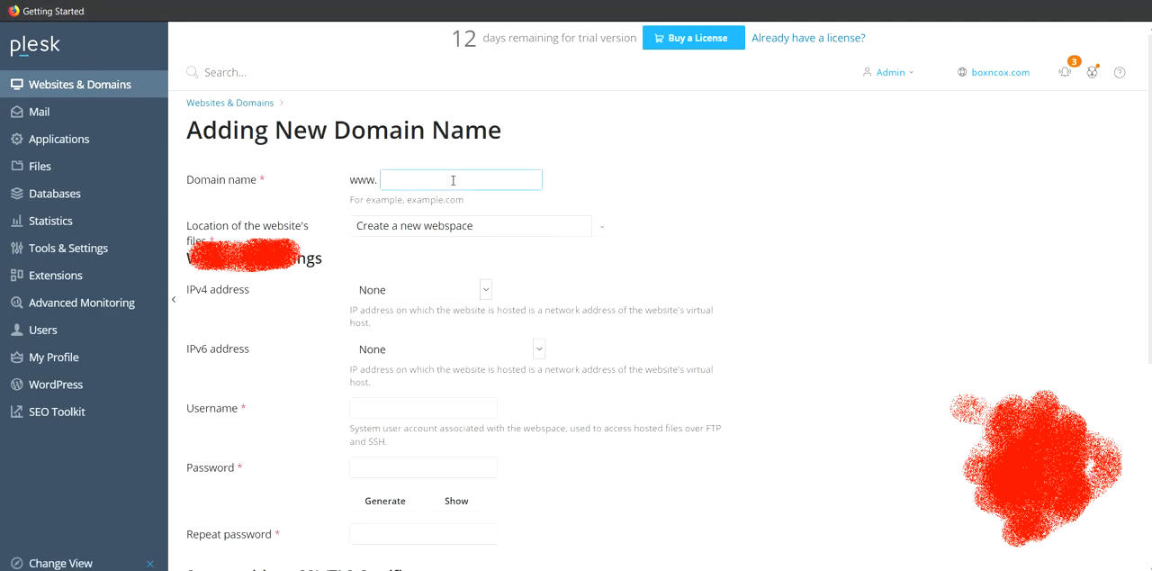
scroll(457, 300, "down", 5)
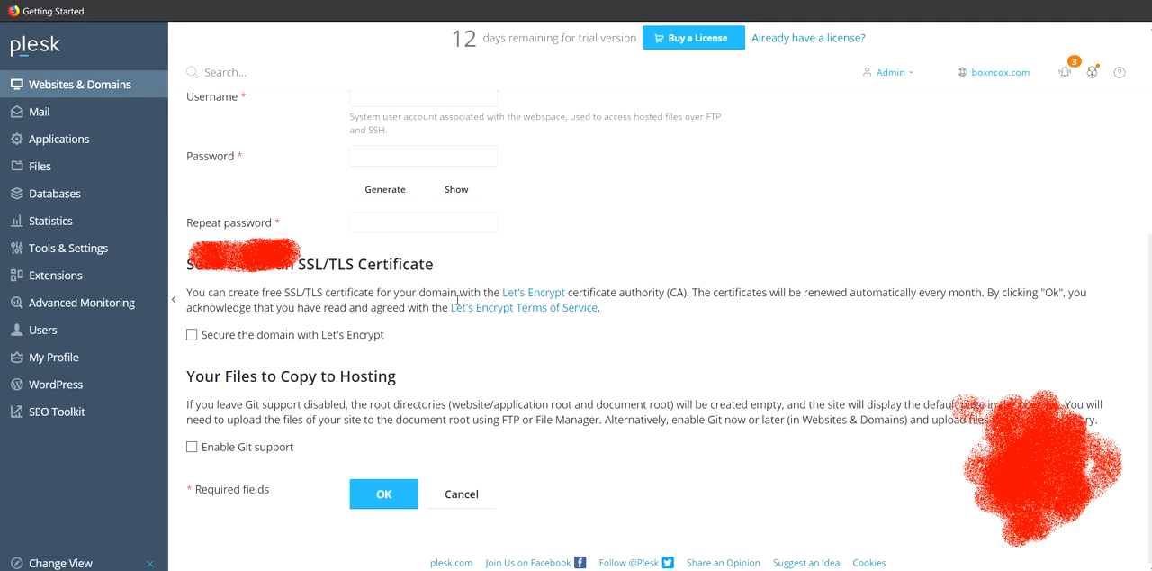
scroll(457, 299, "up", 5)
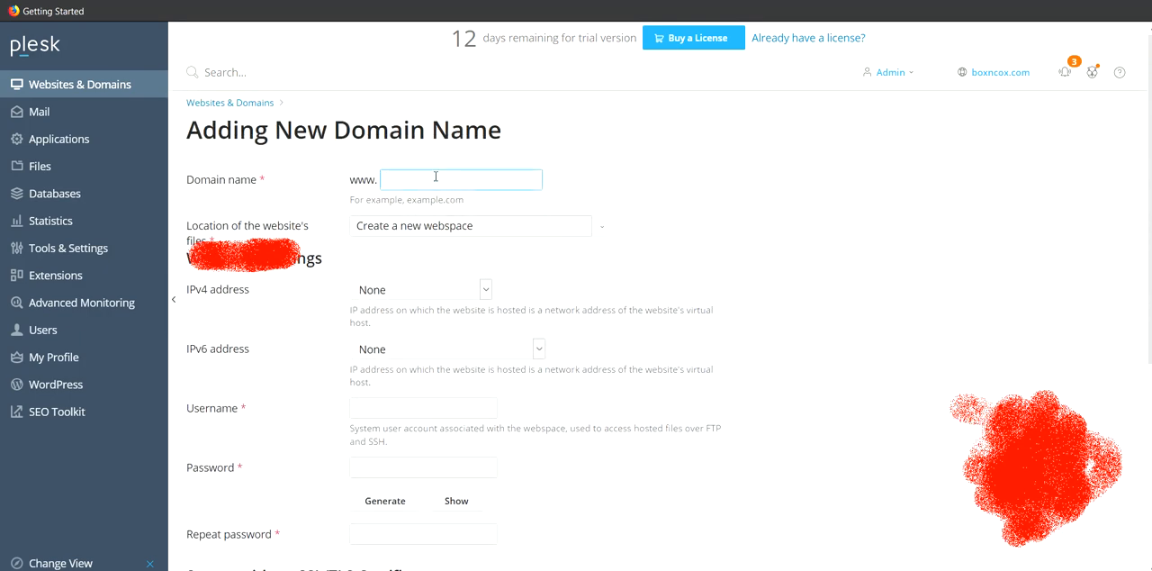
type("demo.com")
scroll(443, 302, "down", 2)
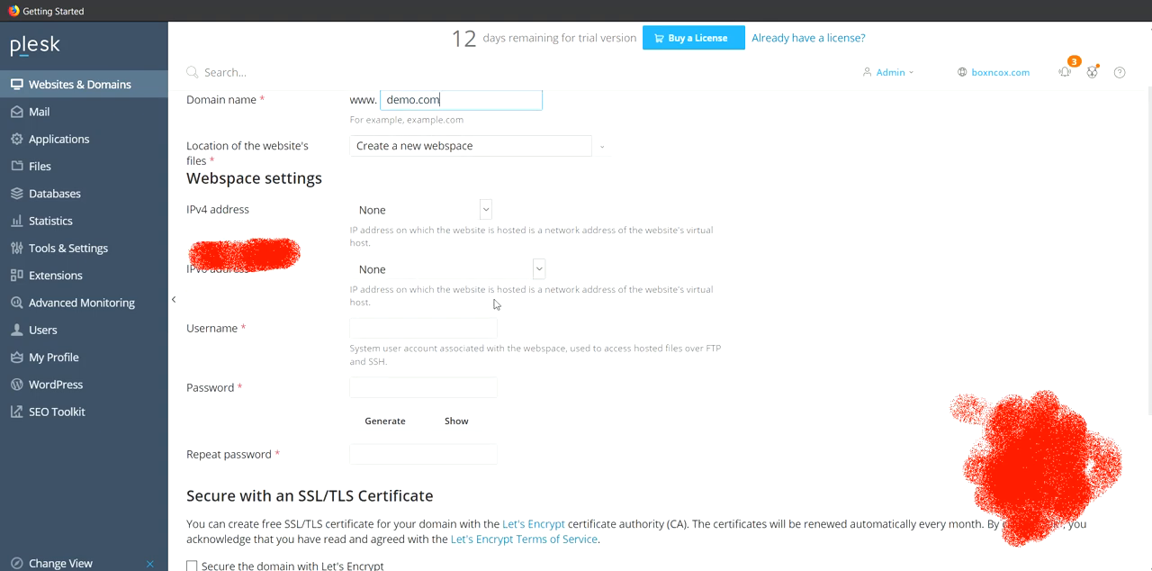
scroll(330, 238, "up", 2)
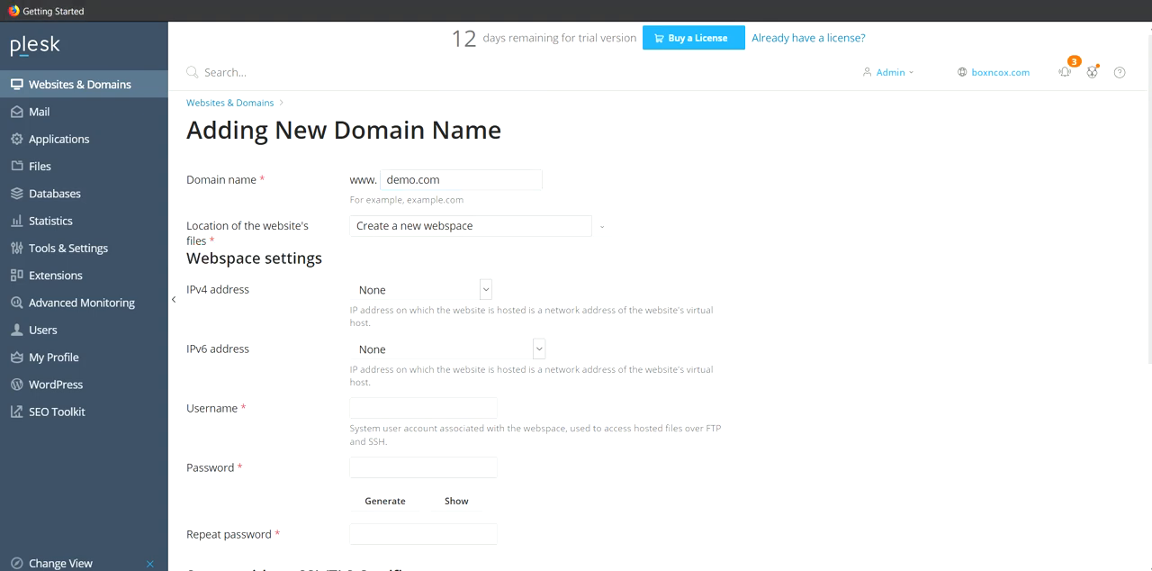
- Generate a password for the new webspace's system user account
scroll(531, 342, "down", 2)
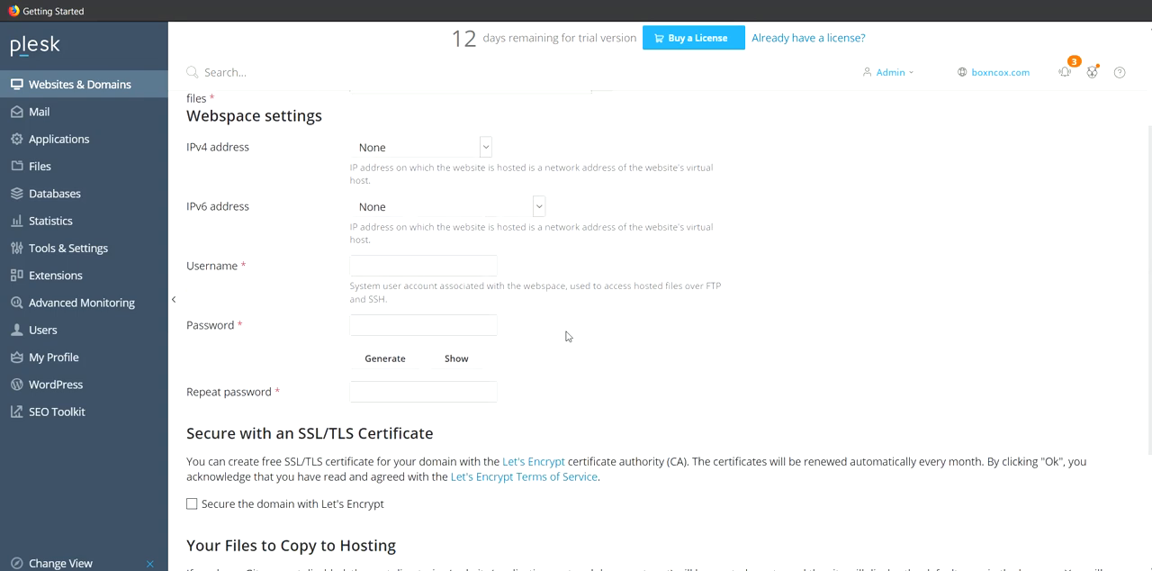
left_click(415, 246)
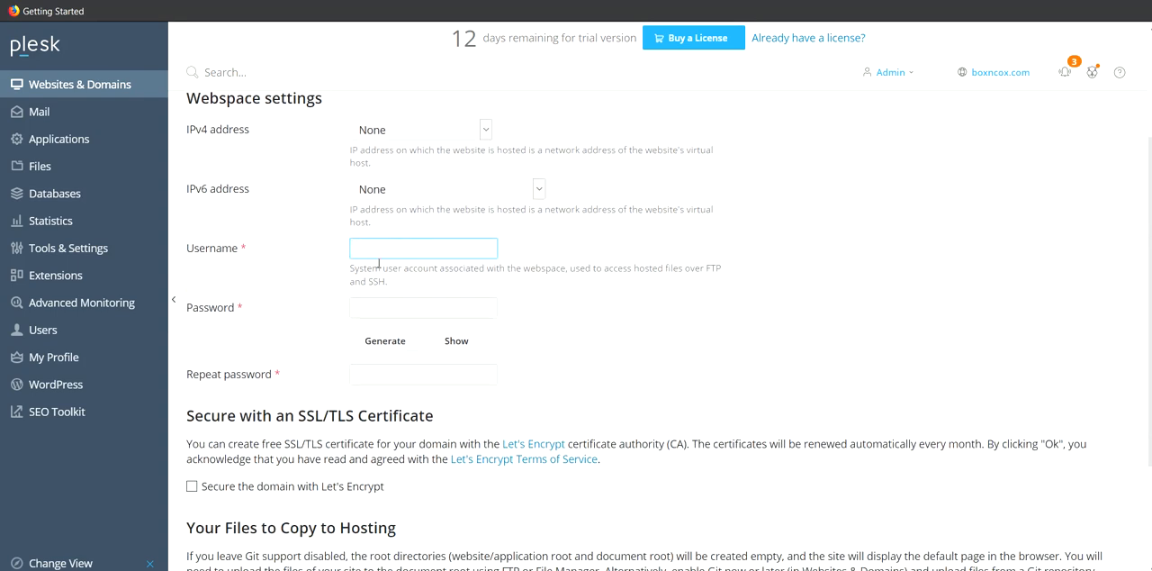
left_click_drag(695, 267, 700, 297)
left_click(649, 294)
left_click(414, 253)
left_click(385, 340)
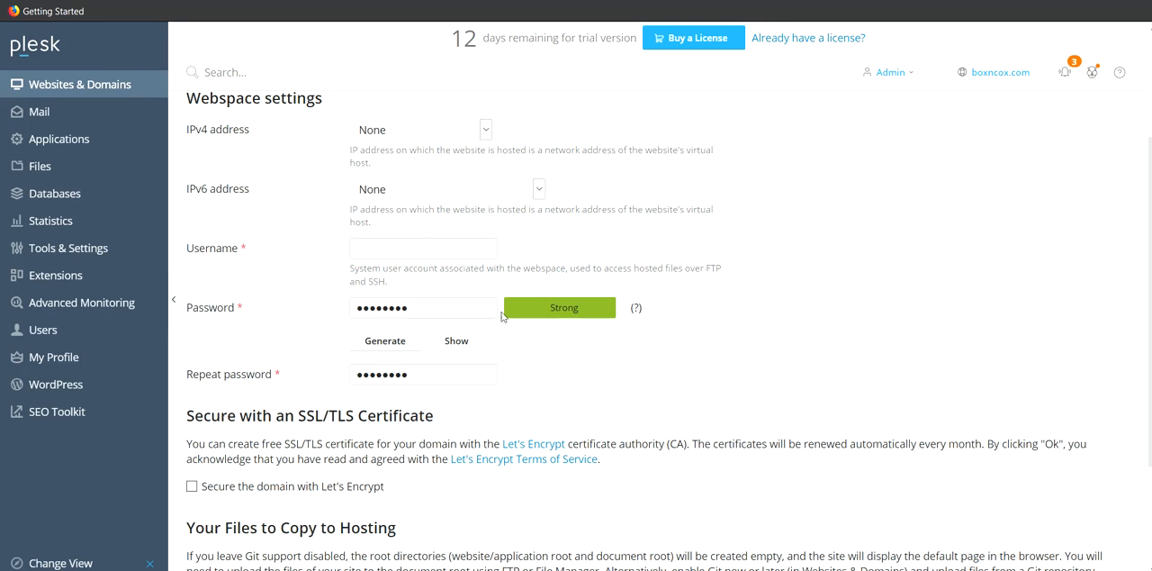
- Try the option to secure the domain with Let's Encrypt, and switch it off again
scroll(492, 323, "down", 3)
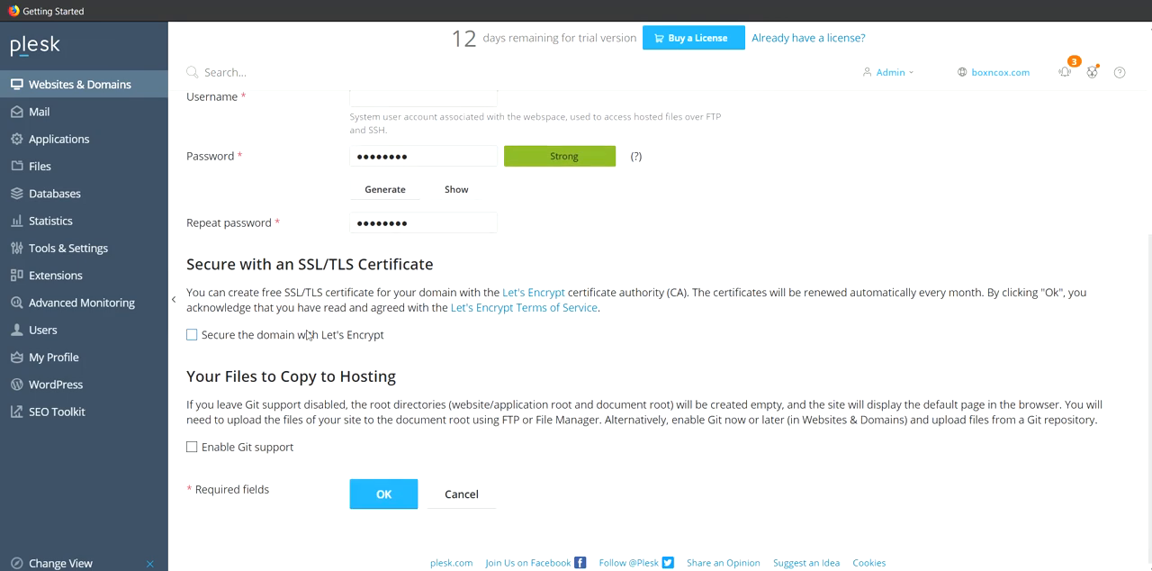
scroll(315, 336, "up", 2)
scroll(315, 335, "down", 2)
left_click_drag(201, 265, 423, 266)
left_click(423, 266)
left_click(192, 337)
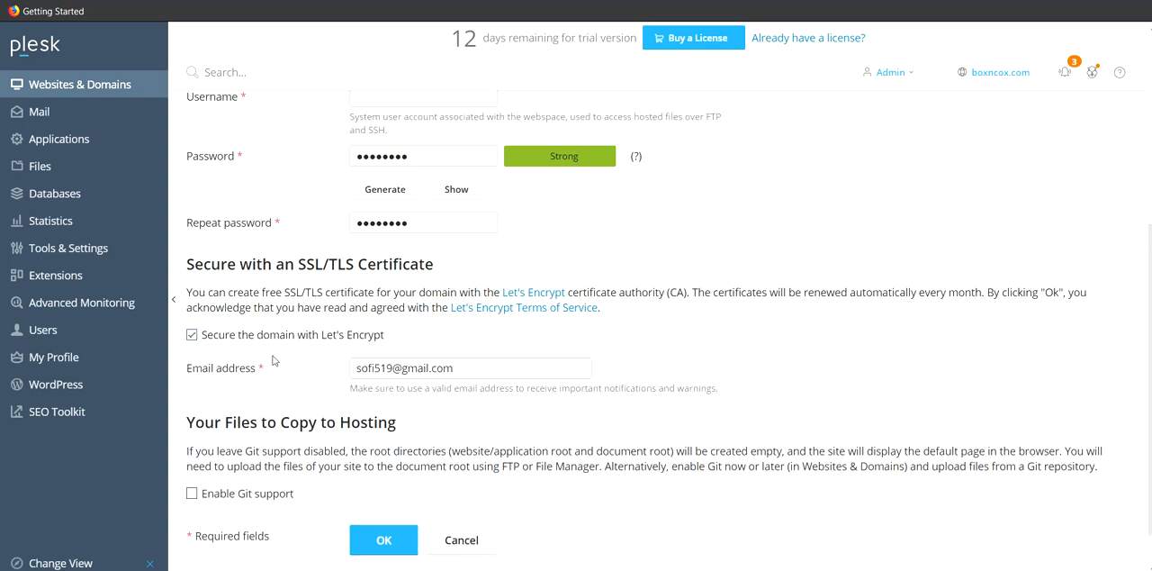
left_click(193, 335)
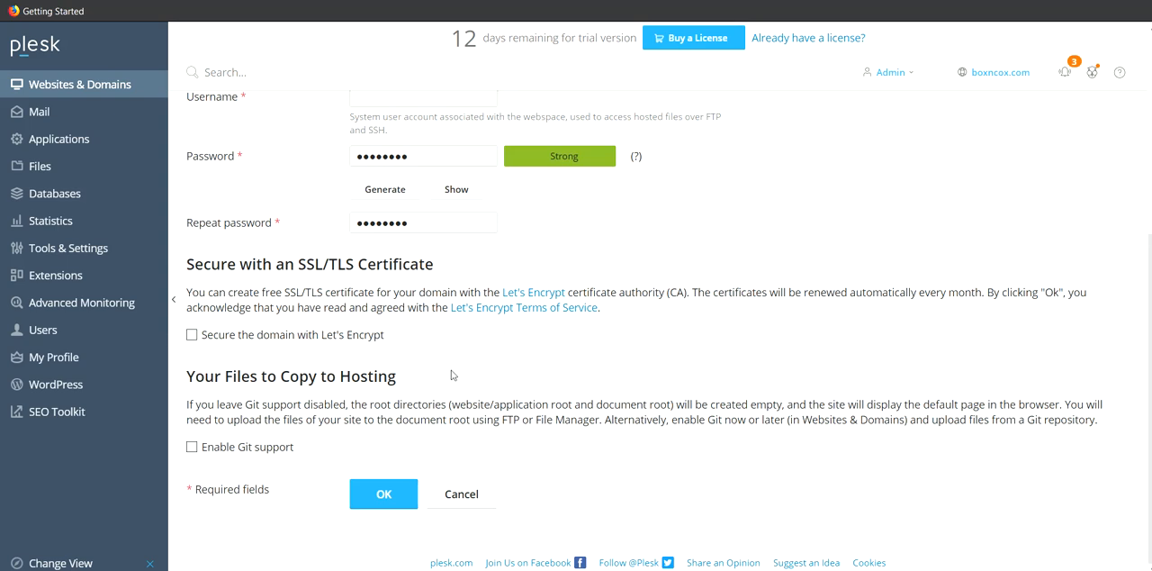
- Copy the domain name into the webspace username and remove the dot so it reads democom
scroll(433, 150, "up", 5)
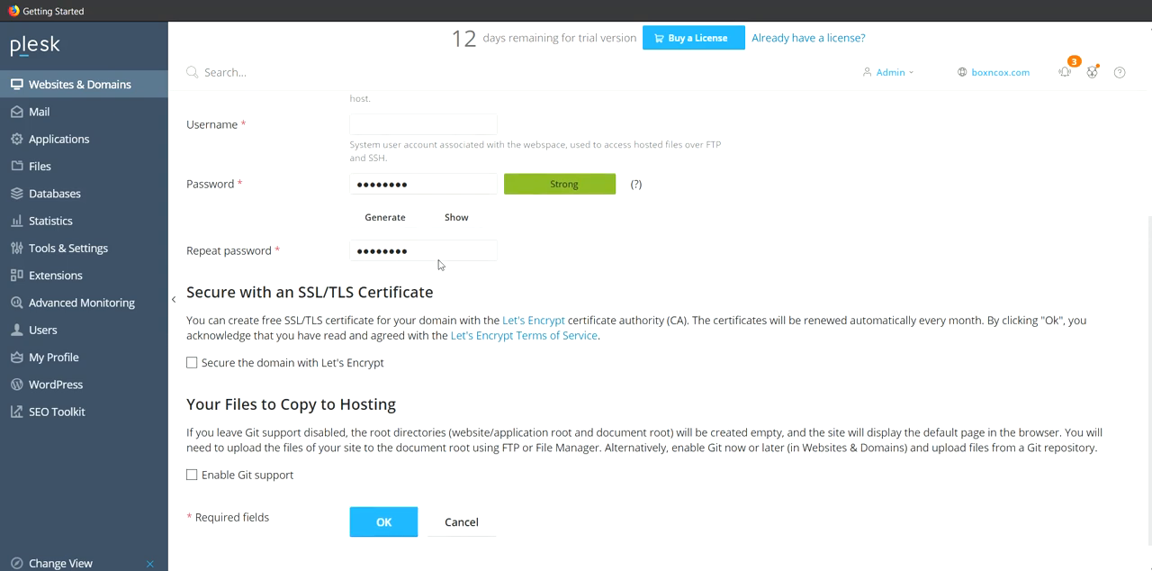
left_click(391, 413)
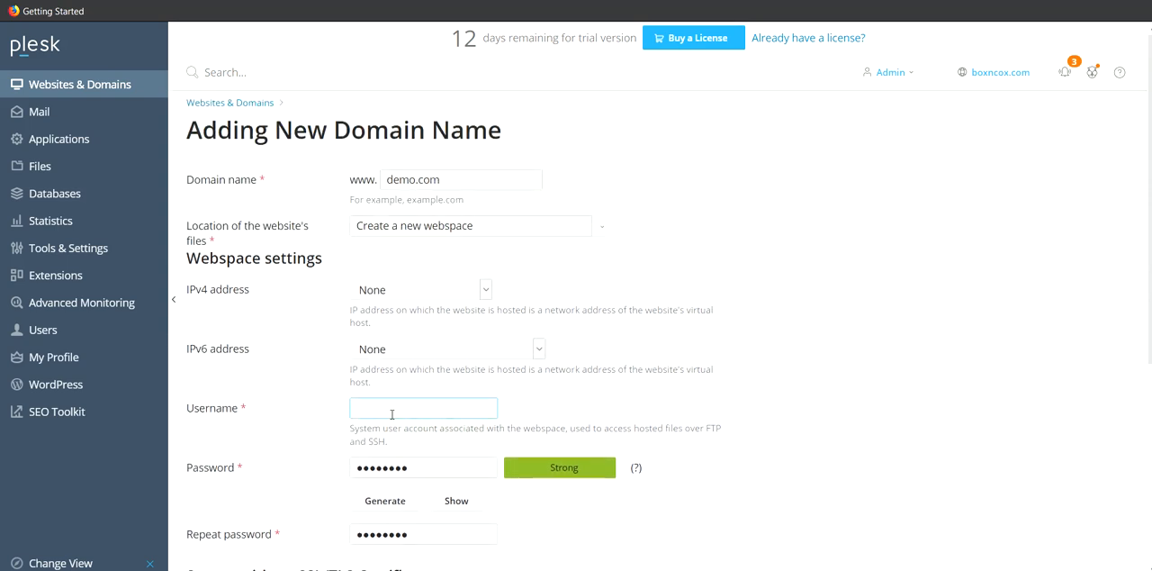
triple_click(470, 180)
key("ctrl+c")
left_click(405, 405)
key("ctrl+v")
left_click(389, 409)
key("BackSpace")
- Check the completed domain settings and submit the form to create demo.com
scroll(437, 423, "down", 5)
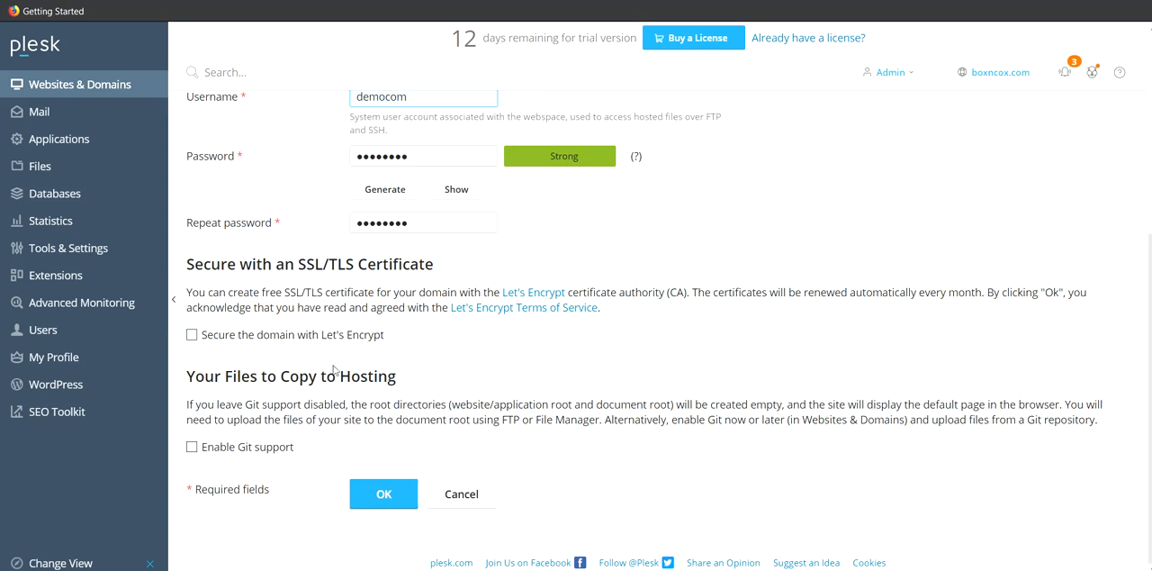
scroll(333, 369, "up", 5)
scroll(513, 330, "down", 3)
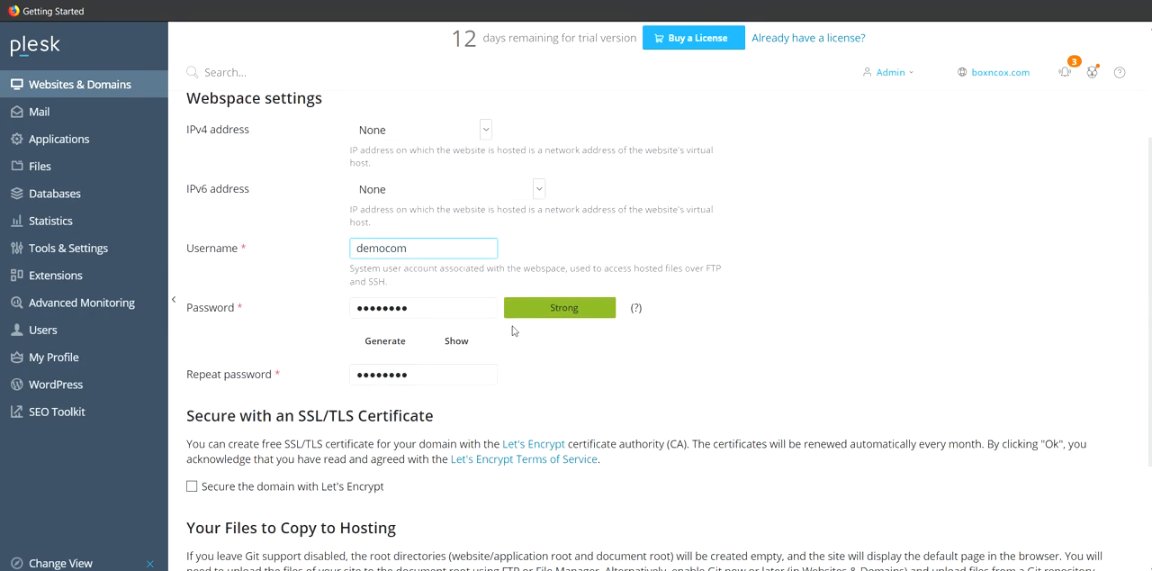
scroll(513, 330, "down", 3)
scroll(513, 330, "up", 3)
scroll(513, 330, "down", 1)
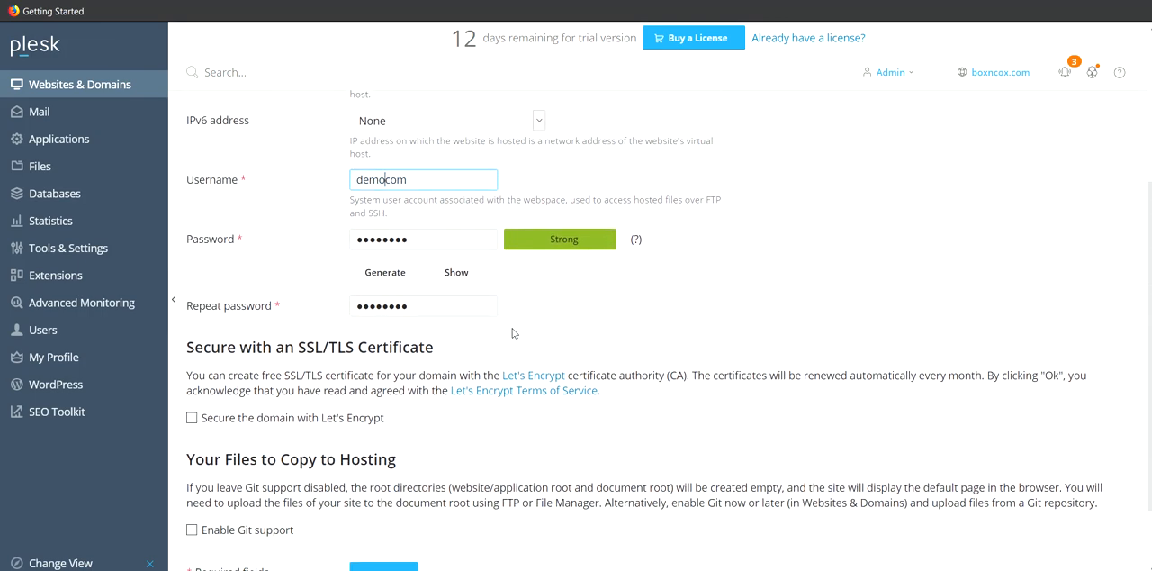
scroll(497, 342, "down", 1)
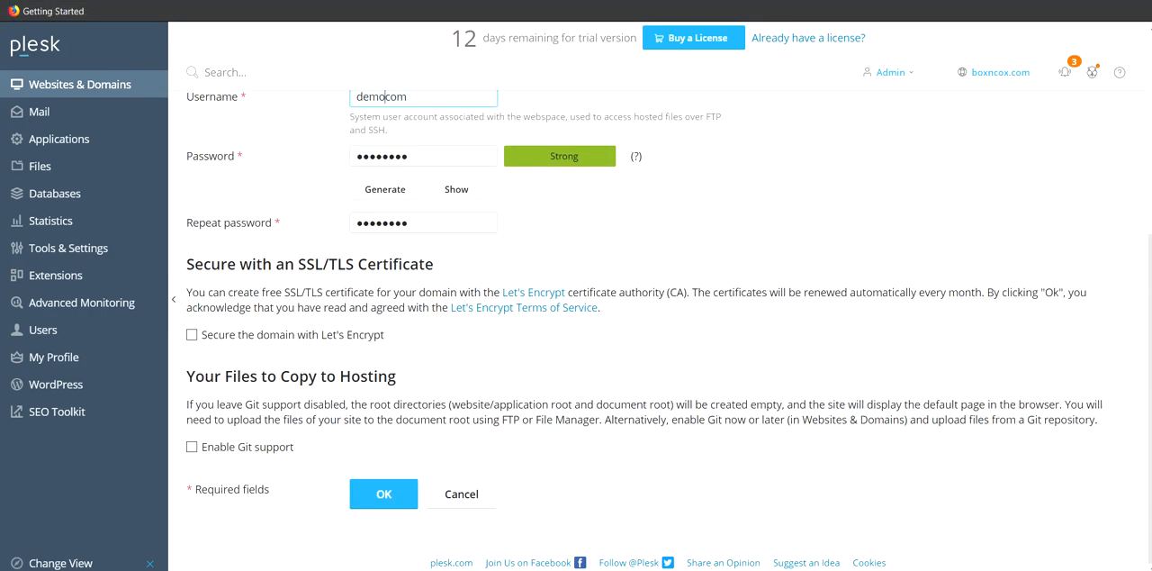
left_click(324, 430)
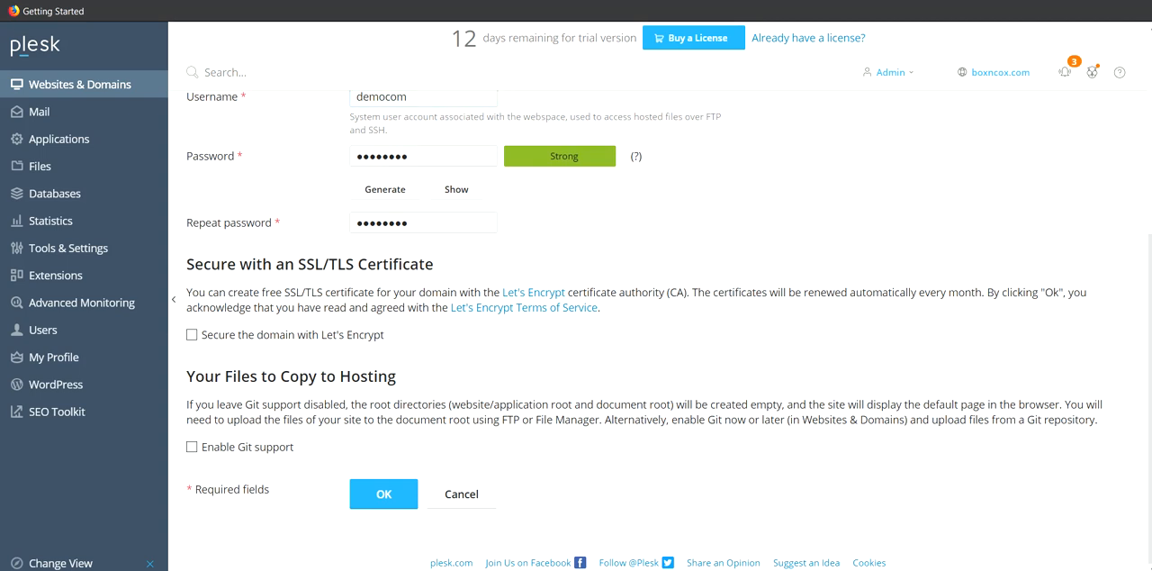
left_click(378, 502)
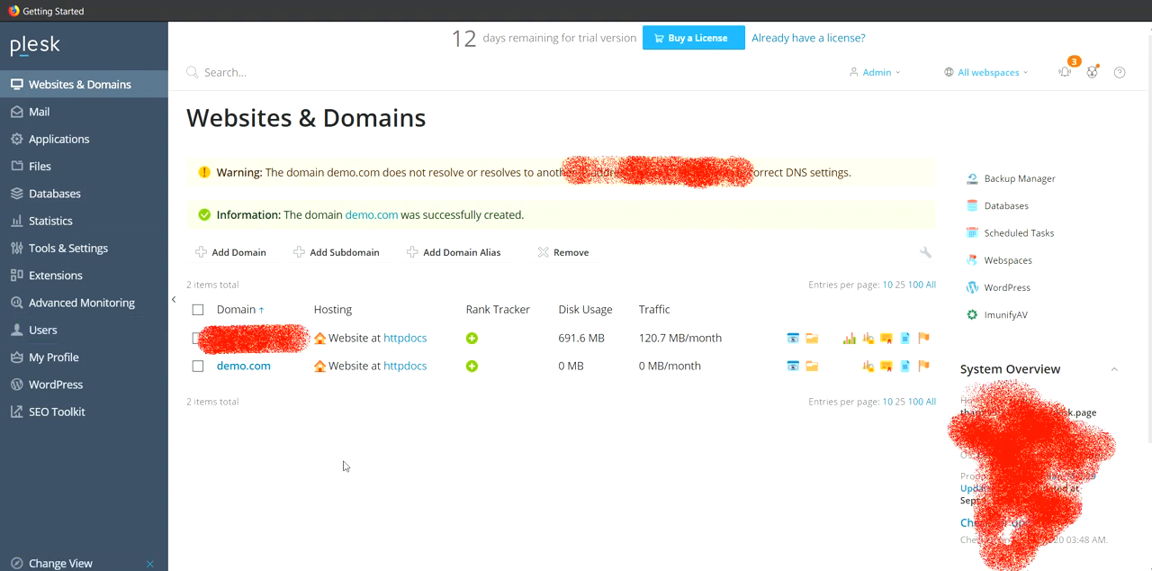
- Find demo.com in the domain list and open its overview page
left_click_drag(282, 375, 210, 385)
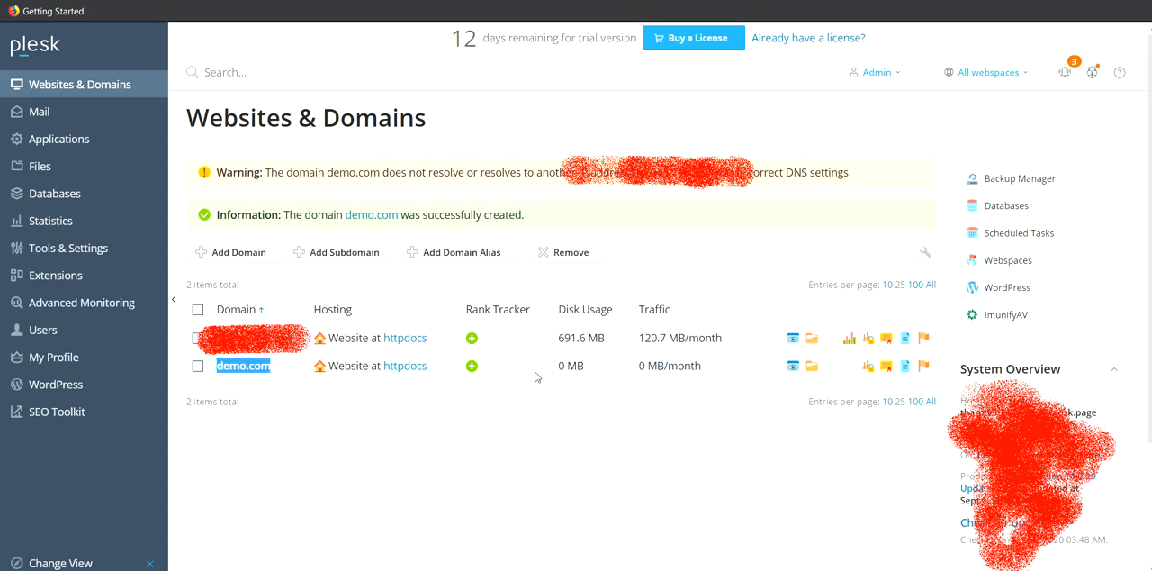
left_click_drag(537, 376, 706, 384)
left_click(665, 447)
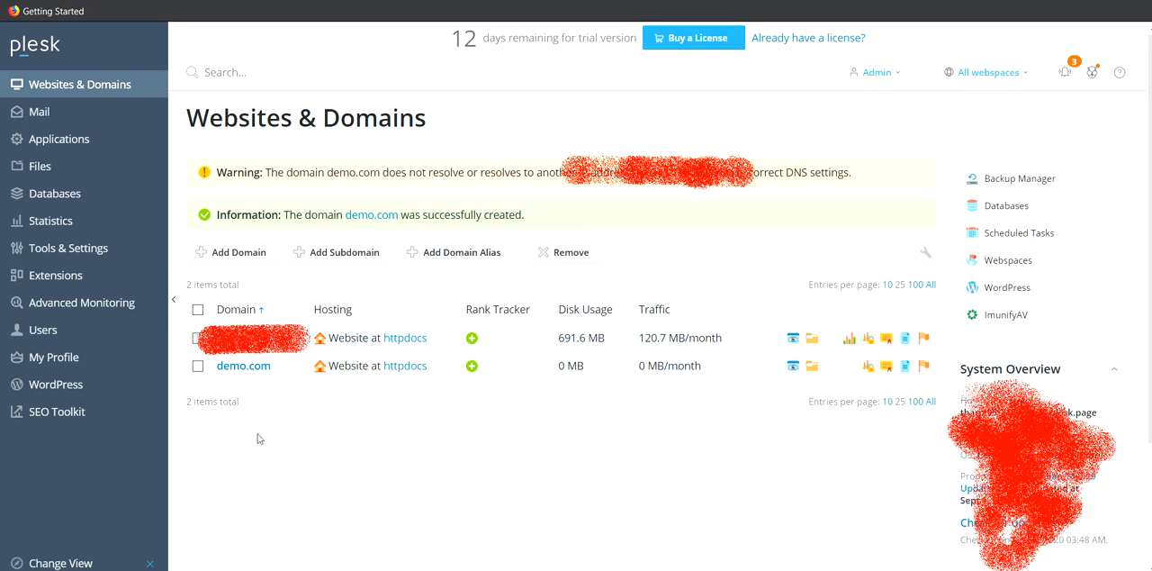
left_click(245, 375)
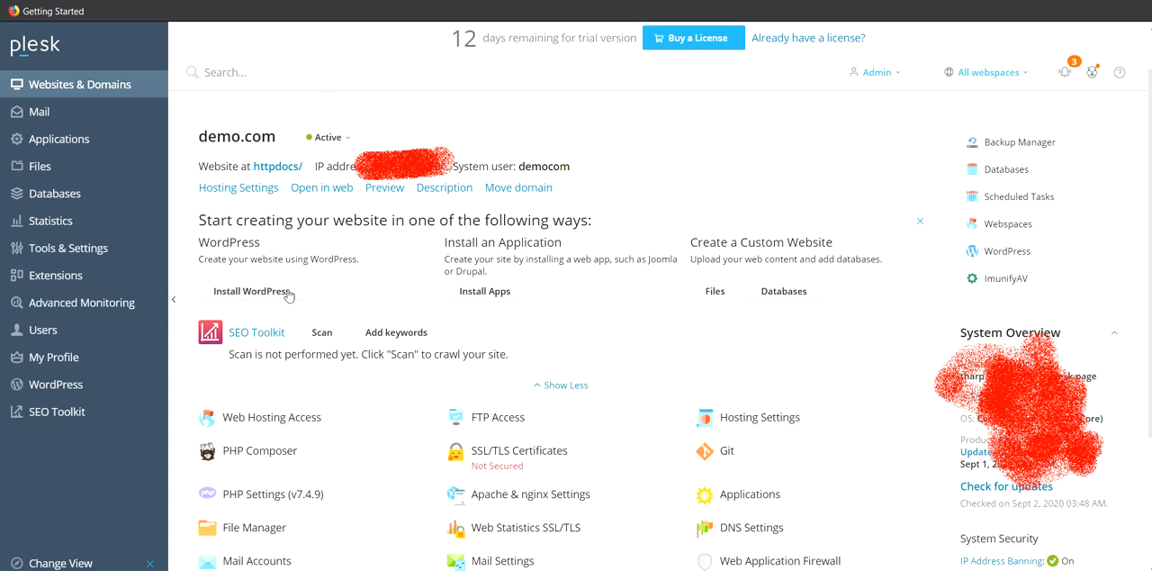
- Start a WordPress installation for the demo.com website
left_click_drag(306, 288, 222, 293)
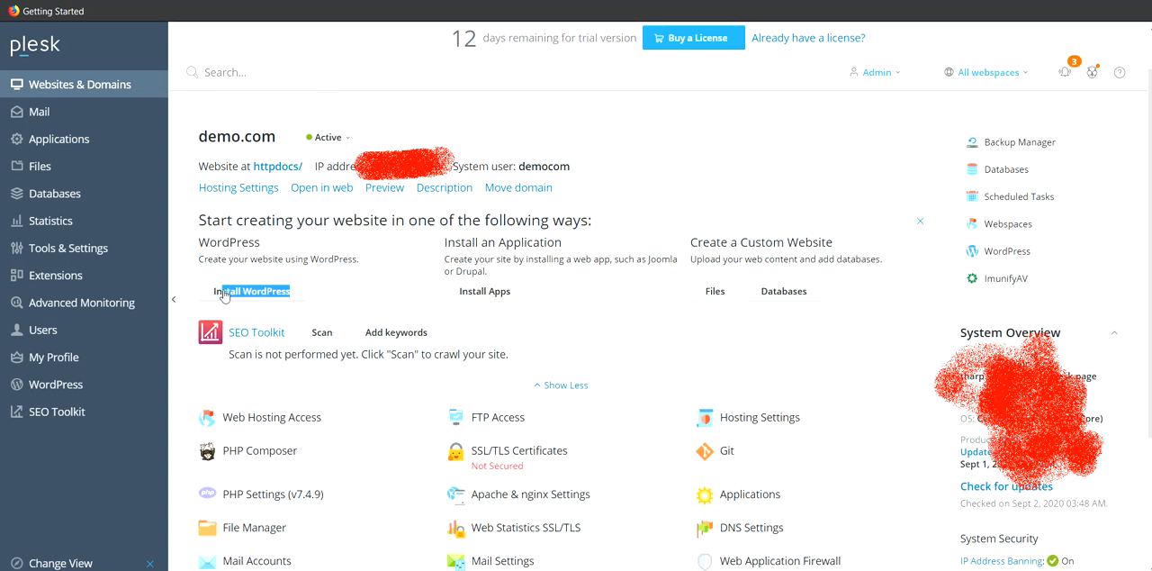
left_click(299, 255)
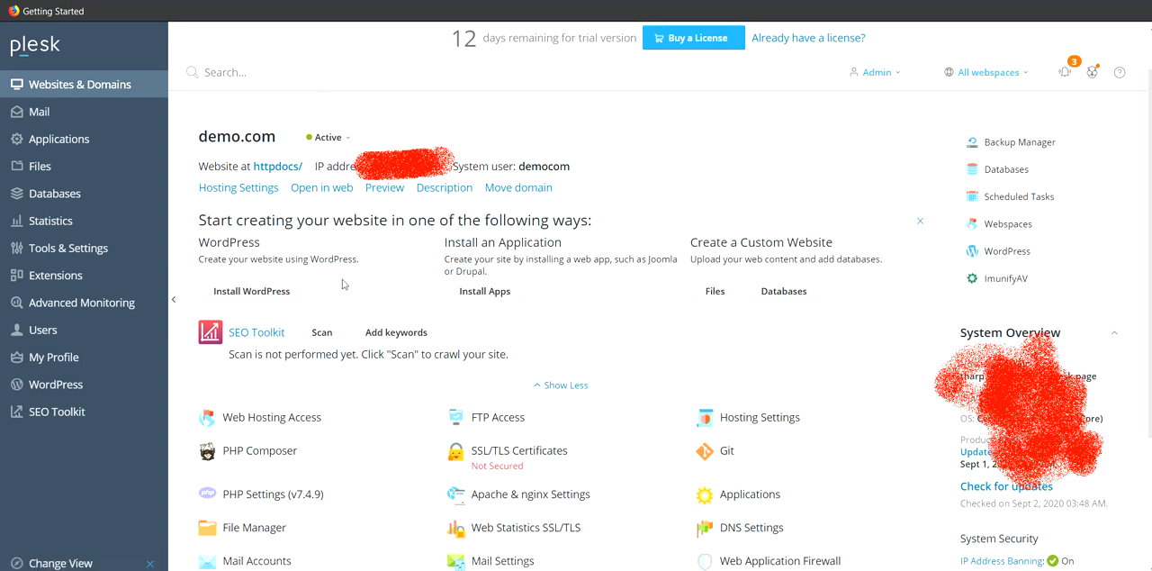
left_click_drag(324, 293, 223, 306)
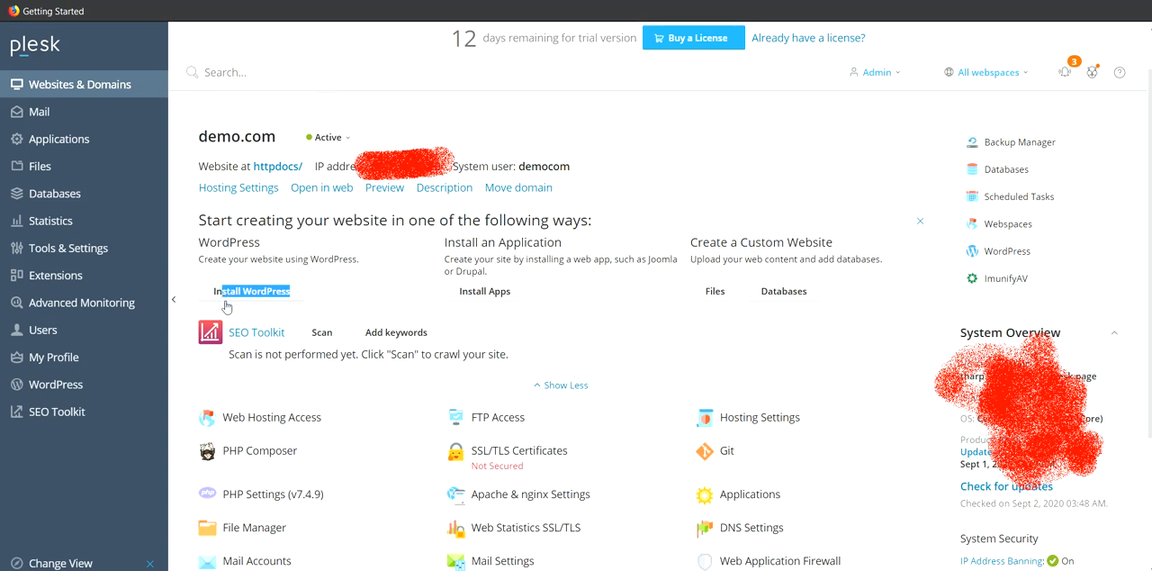
left_click(347, 289)
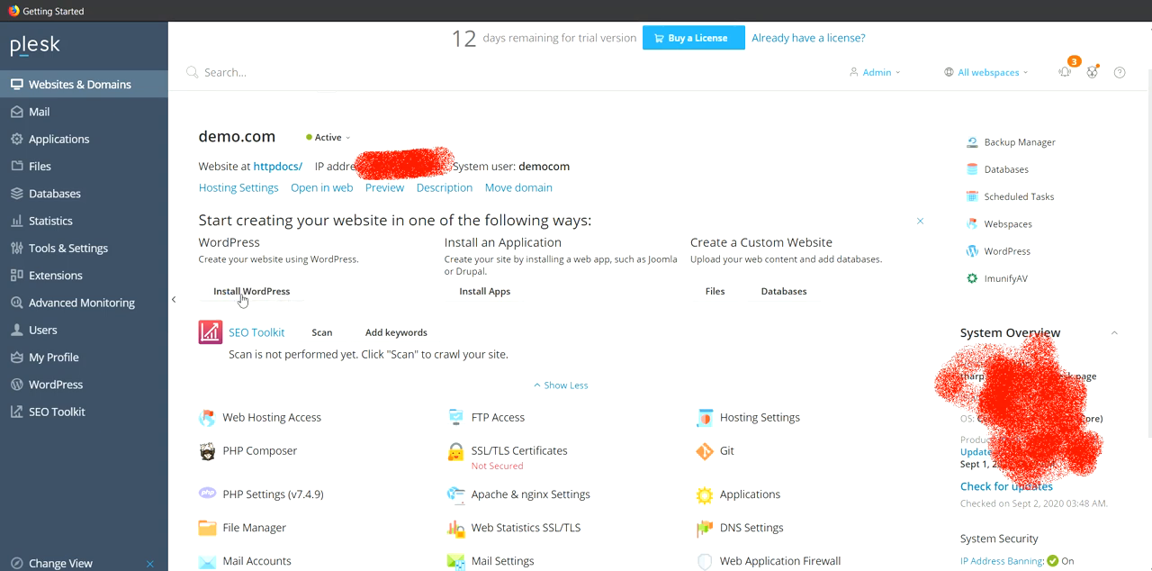
left_click(270, 294)
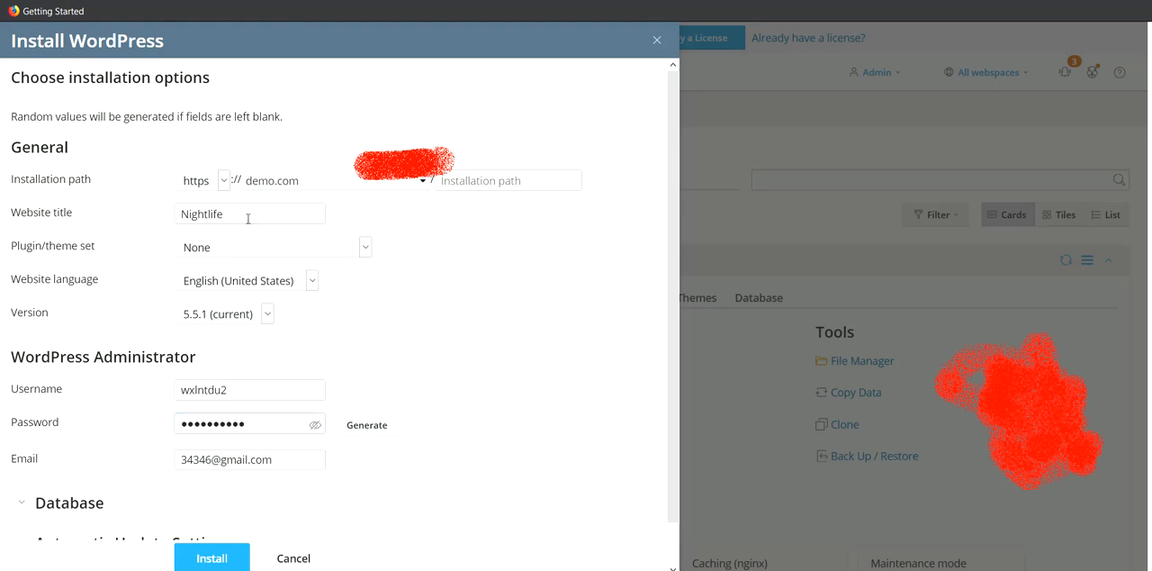
- Keep demo.com as the WordPress installation domain and set the installation path's protocol to http
left_click(354, 185)
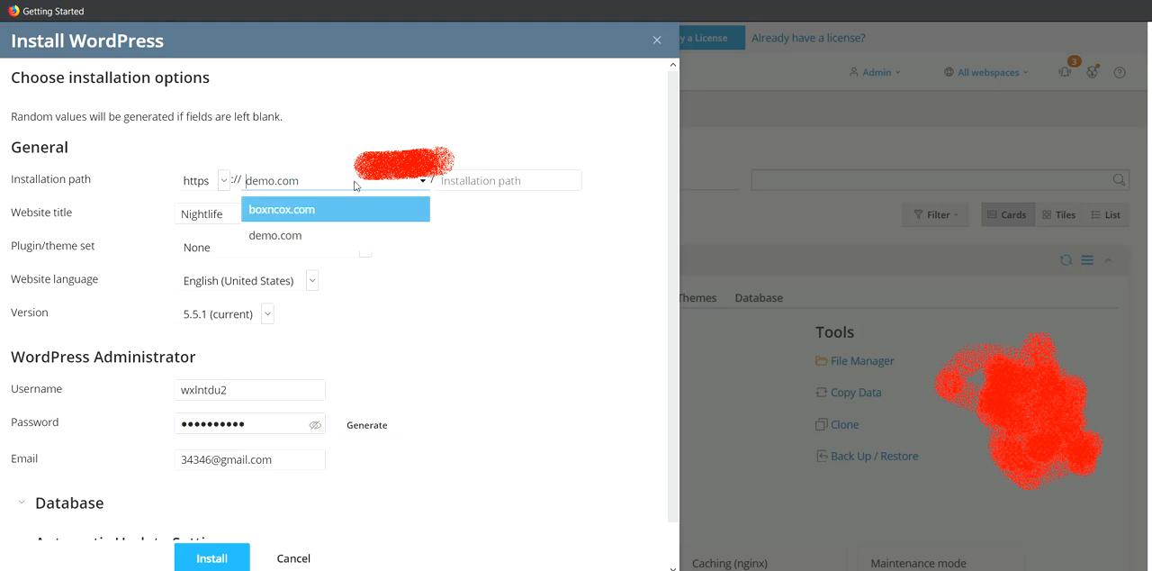
left_click(356, 185)
left_click(212, 183)
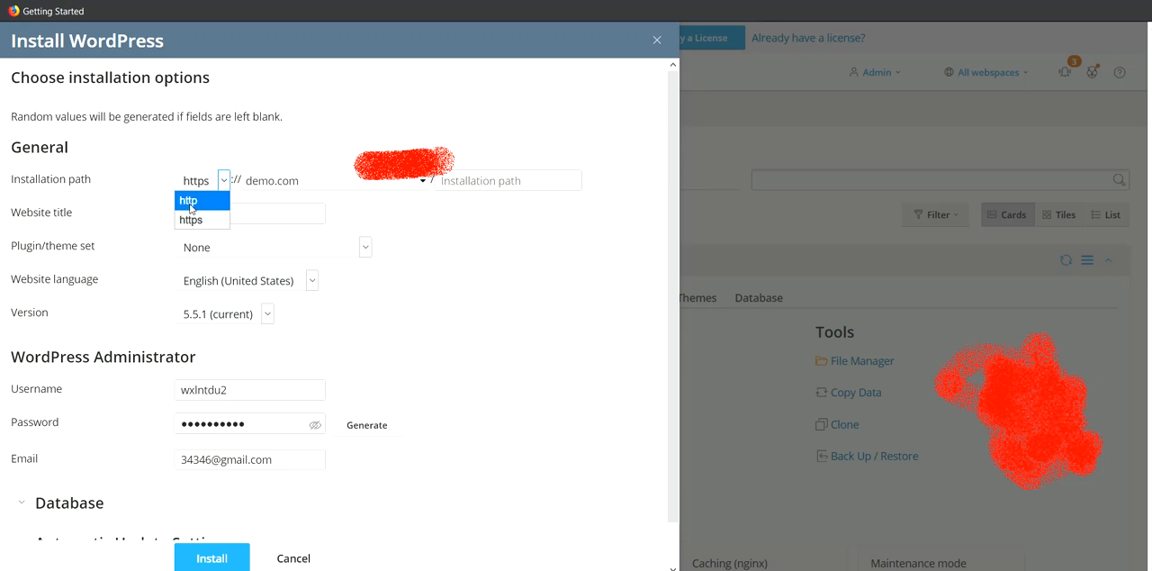
left_click(190, 207)
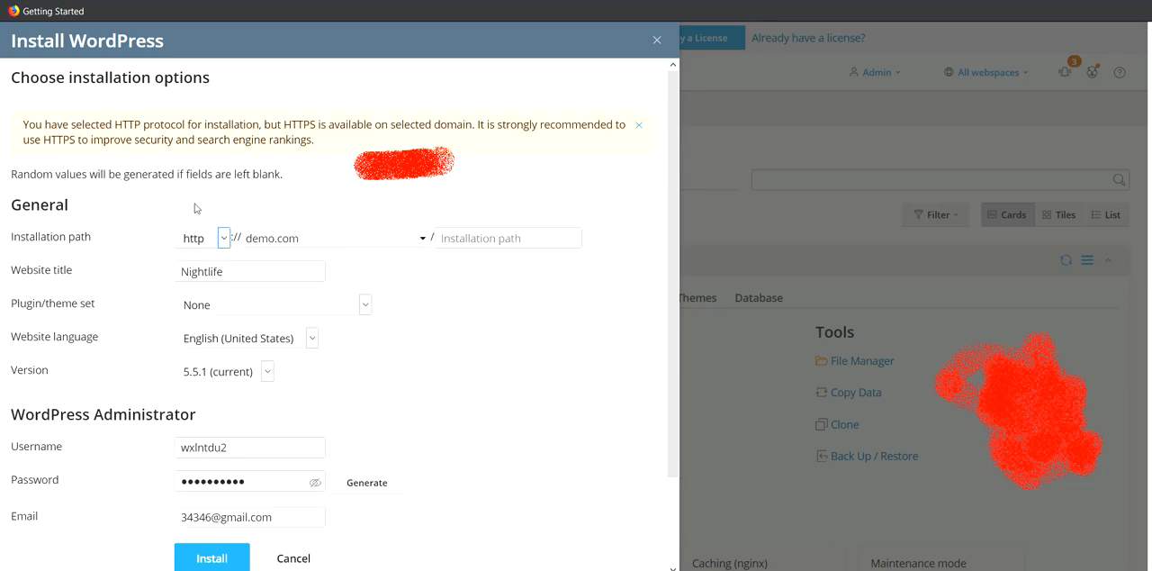
- Review the available plugin/theme sets for the WordPress installation and leave the selection at None
scroll(302, 278, "down", 2)
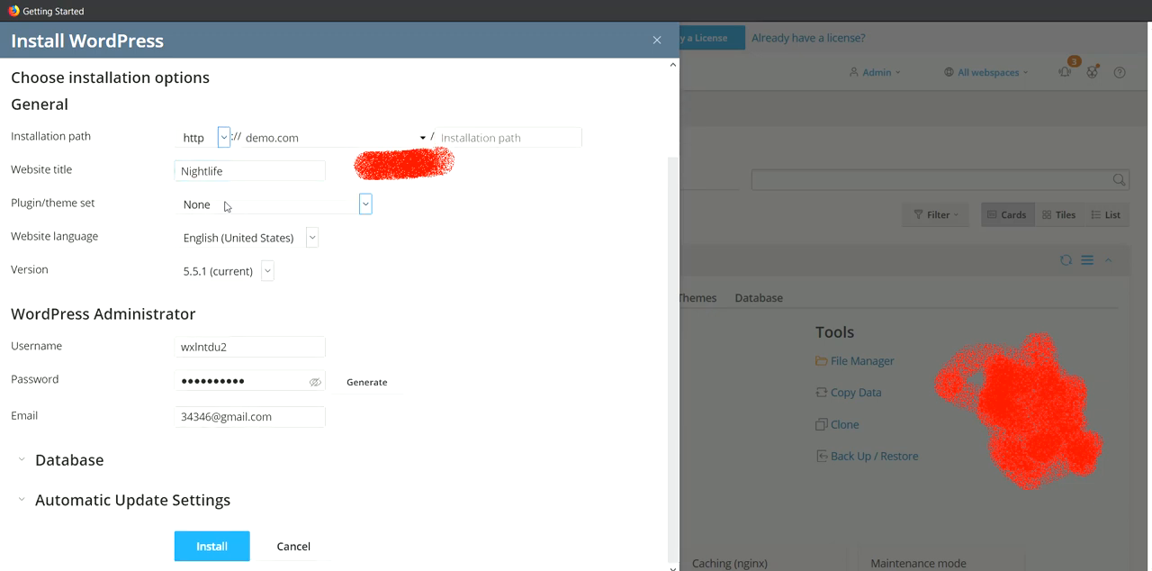
left_click(228, 209)
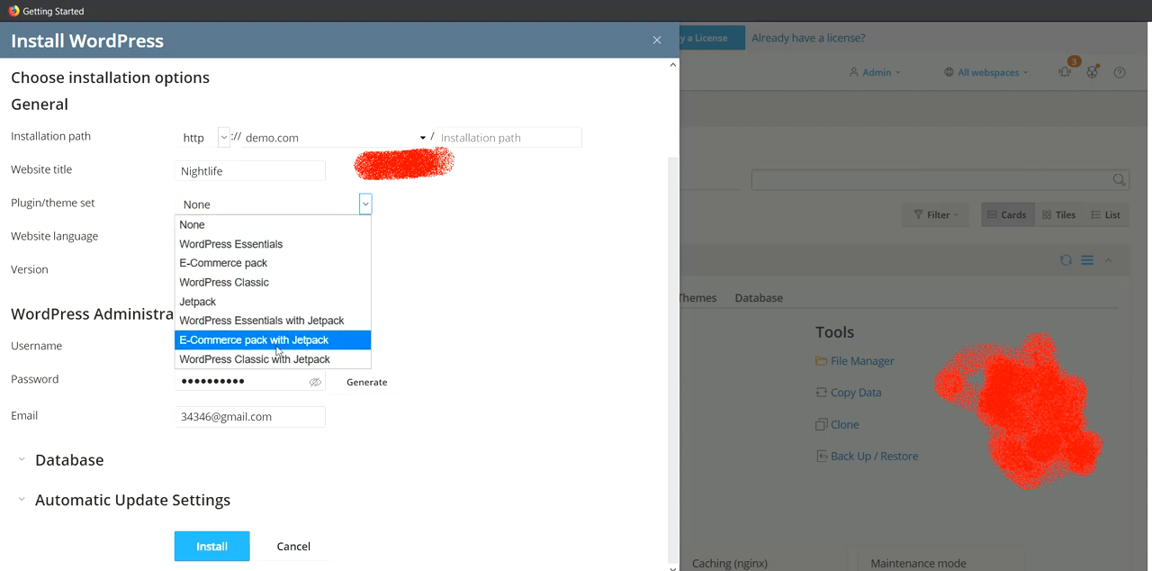
left_click(472, 283)
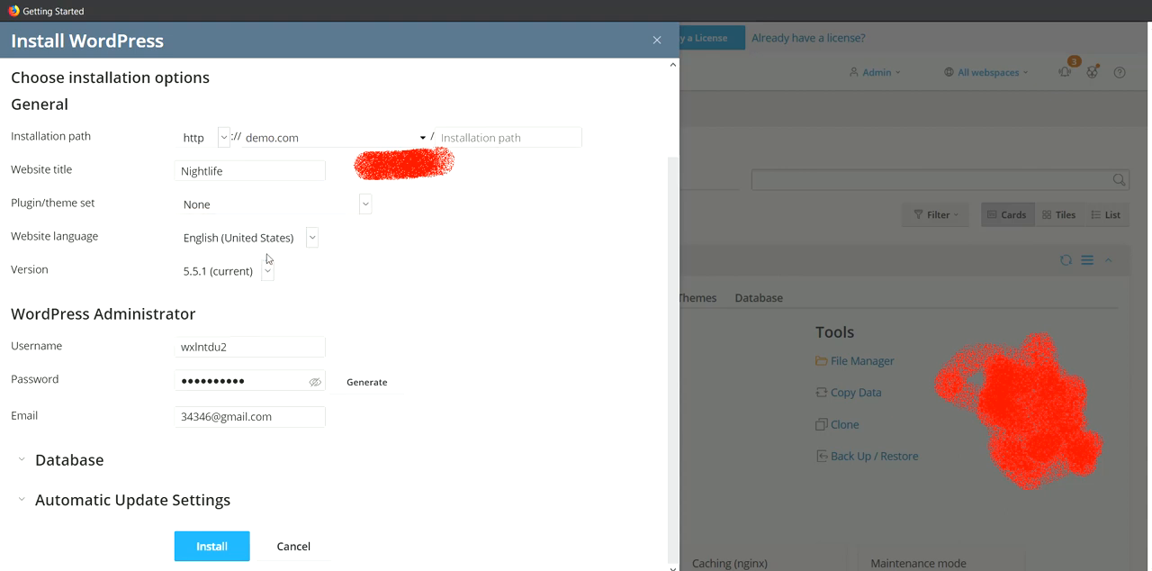
- Check the prefilled WordPress administrator username, password and email, and start the installation on demo.com
left_click(250, 350)
left_click_drag(251, 350, 125, 352)
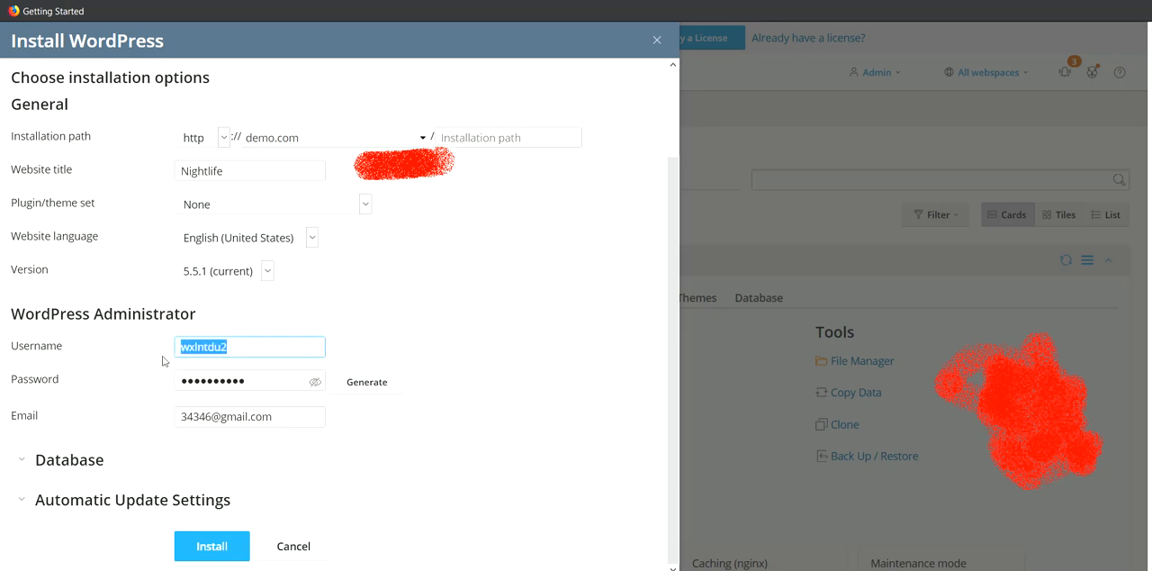
left_click(233, 345)
left_click_drag(249, 345, 136, 346)
left_click_drag(244, 381, 122, 381)
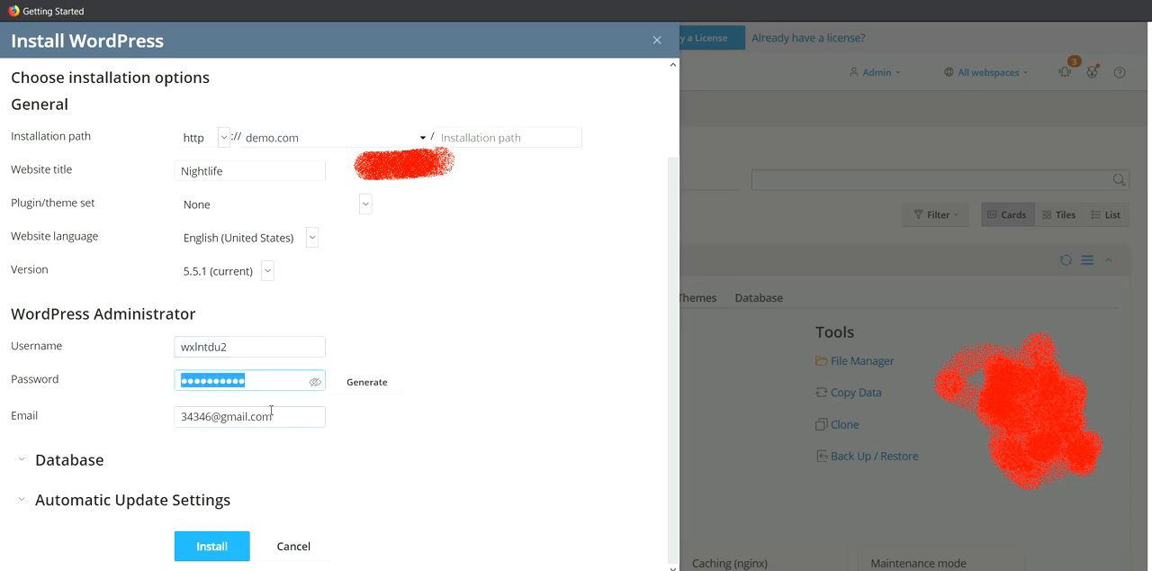
left_click_drag(271, 414, 142, 425)
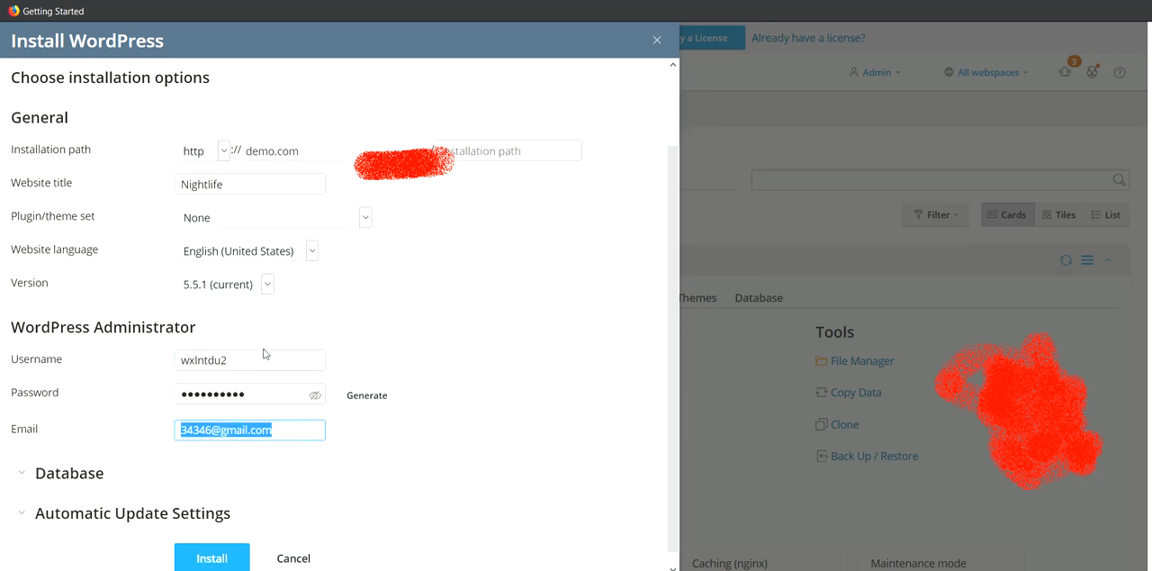
left_click(207, 558)
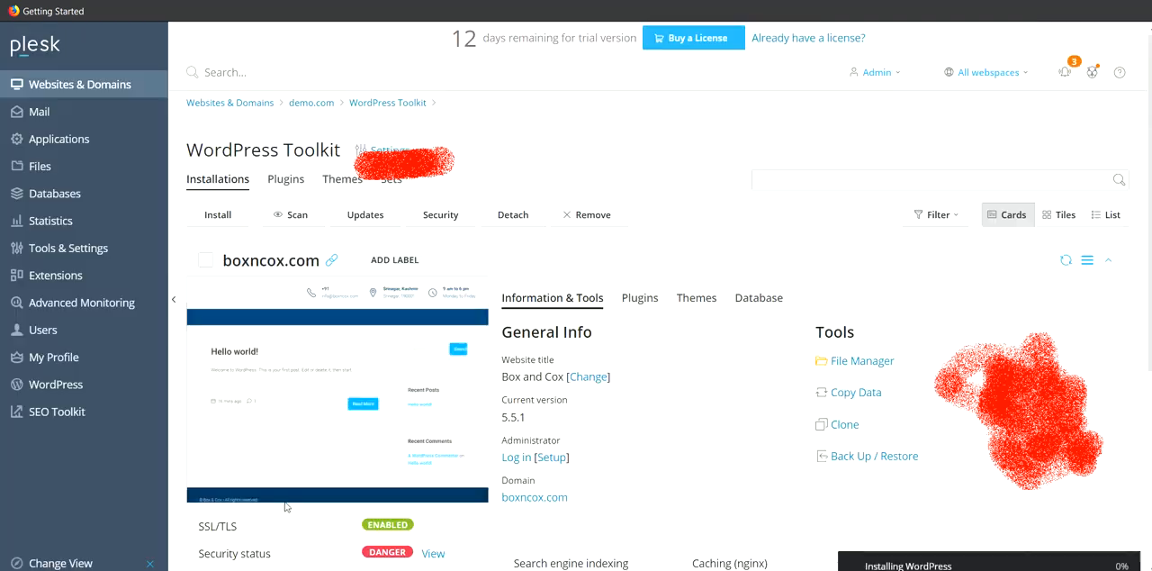
scroll(248, 212, "down", 3)
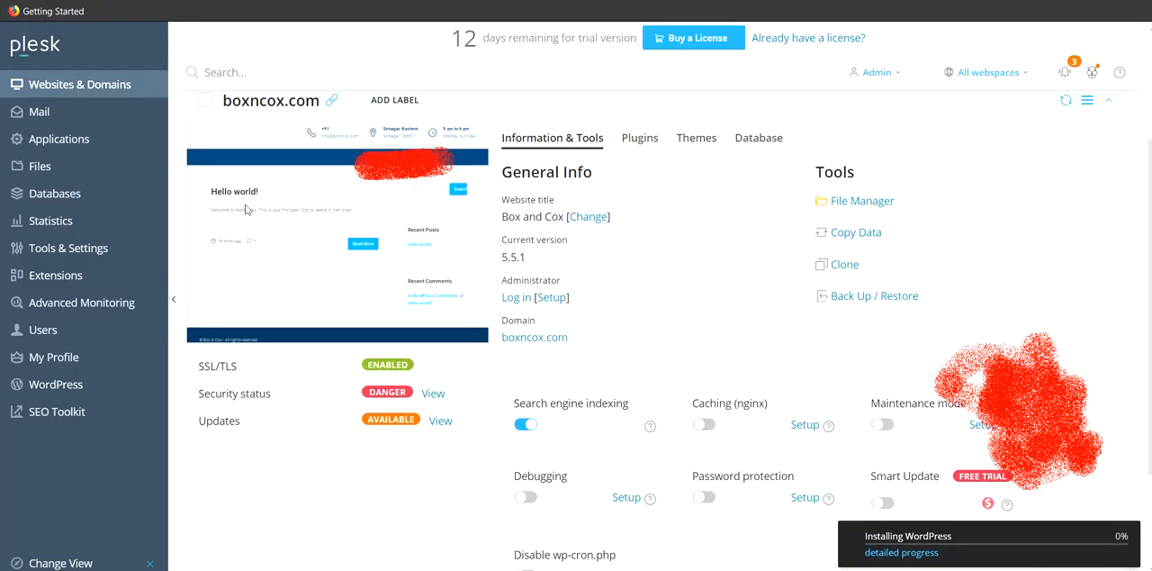
scroll(247, 216, "up", 3)
scroll(247, 216, "down", 5)
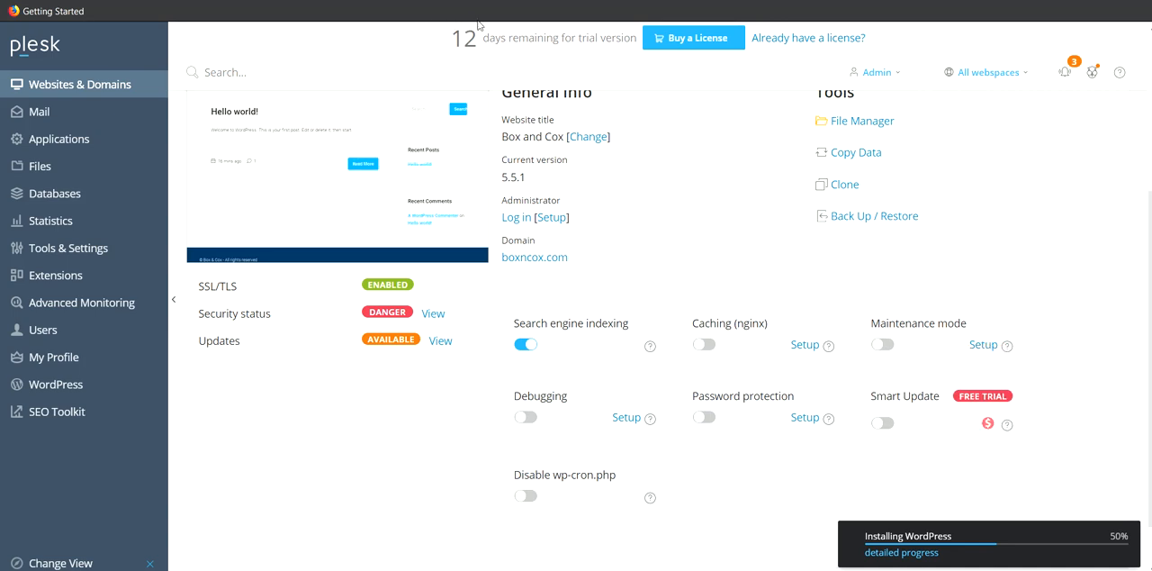
scroll(510, 171, "up", 2)
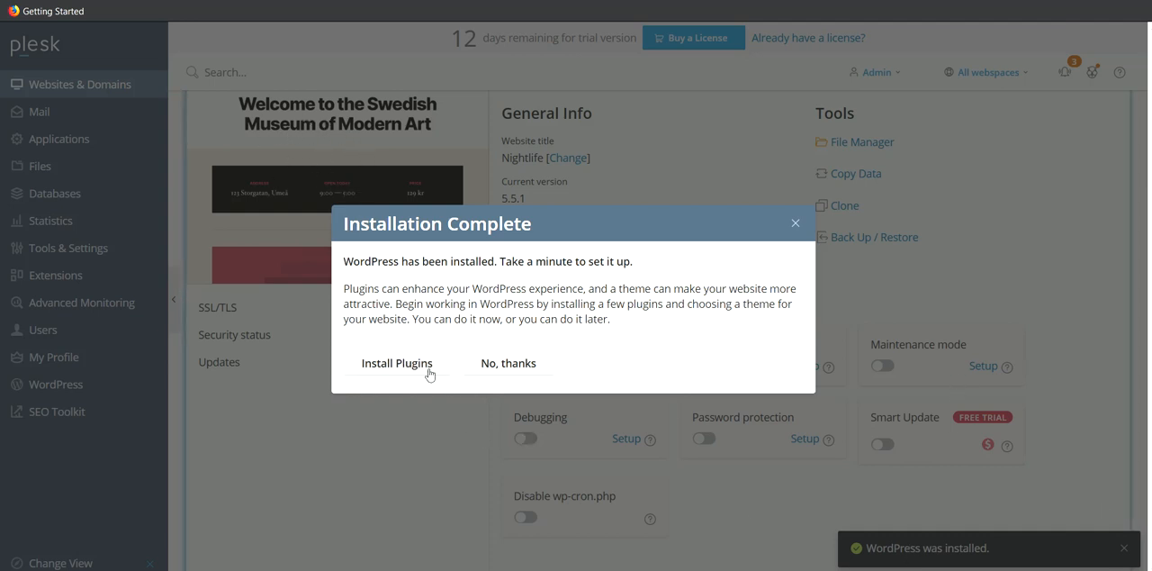
- Look through the plugins and themes offered for demo.com and close the catalogue without installing any
left_click(397, 363)
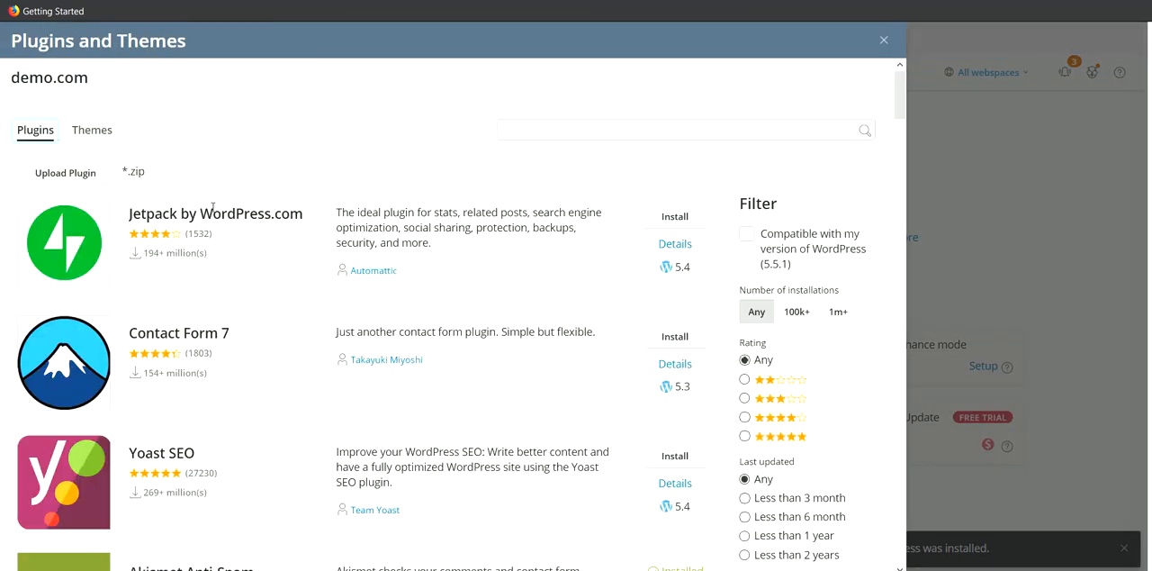
left_click(92, 132)
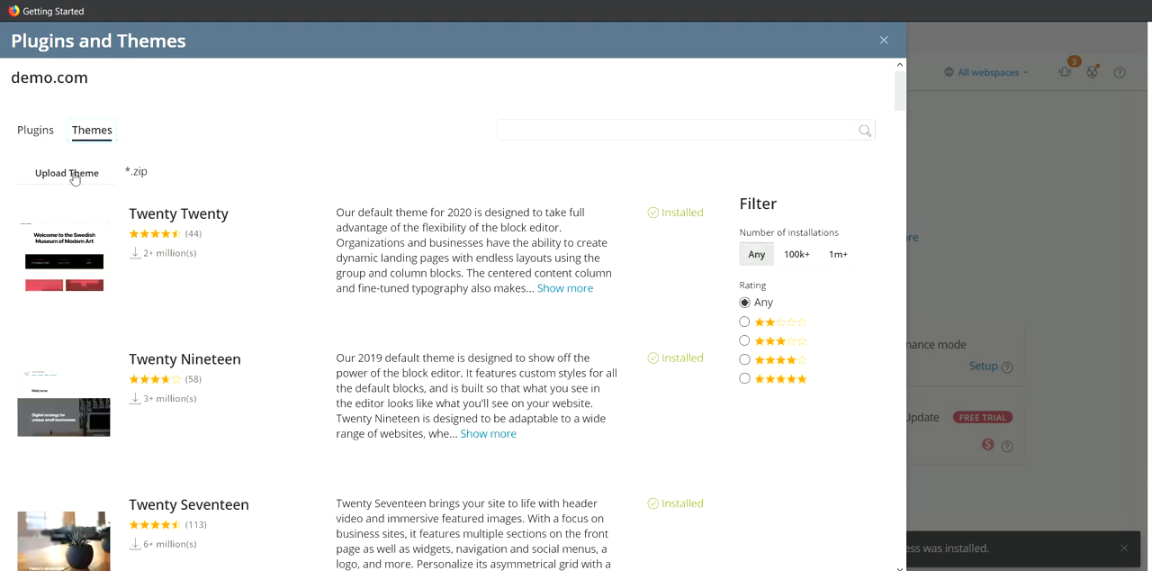
left_click(38, 133)
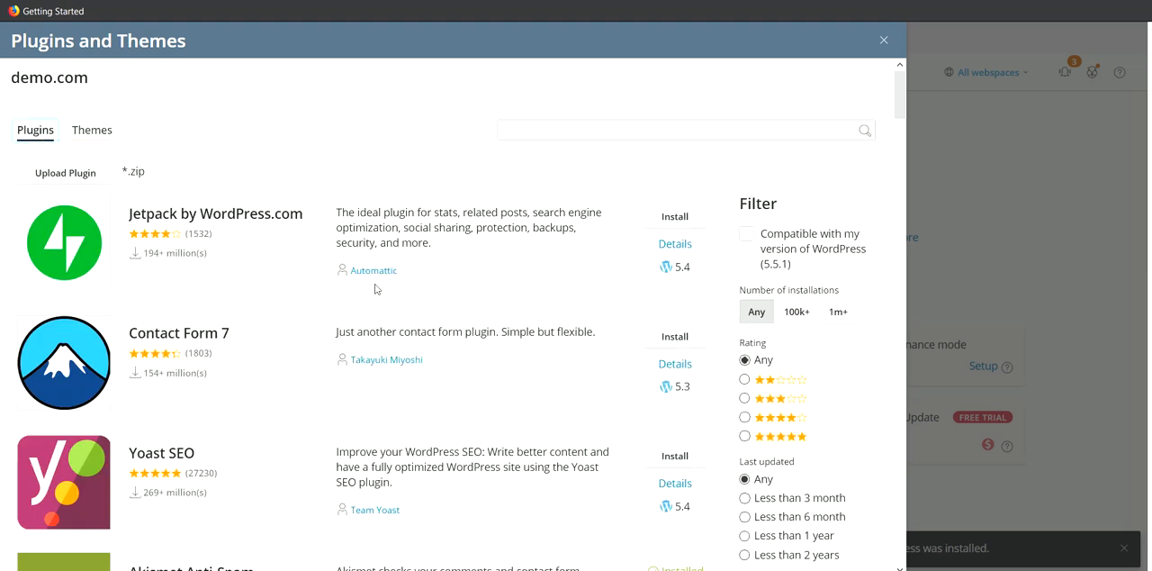
left_click(884, 42)
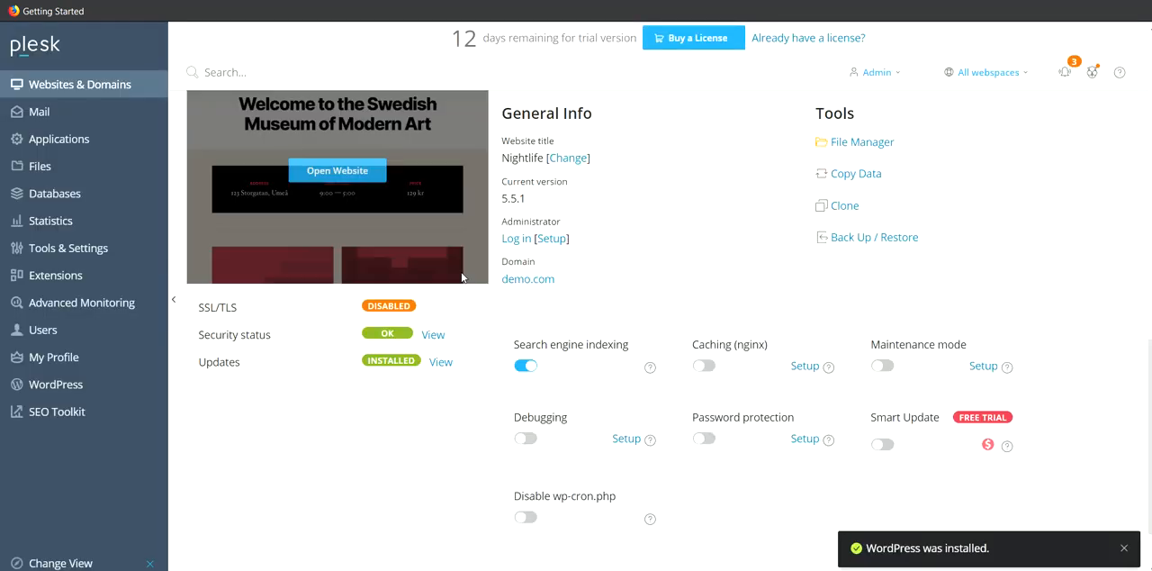
- Examine the boxncox.com and demo.com installation cards in WordPress Toolkit, including their general info and status entries
scroll(429, 275, "up", 1)
scroll(355, 347, "up", 1)
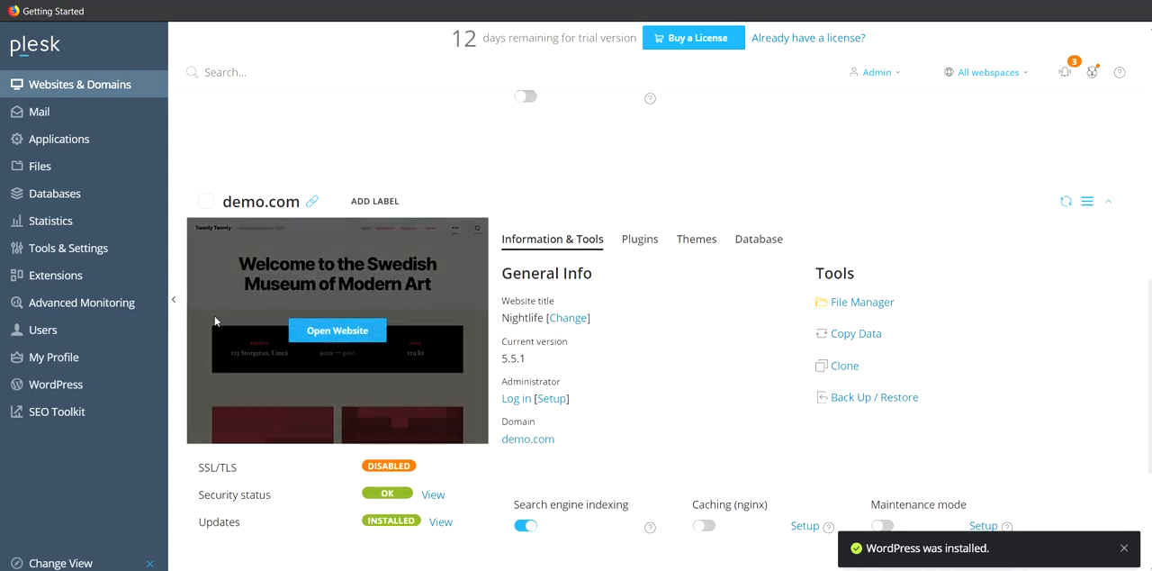
scroll(414, 295, "up", 1)
scroll(414, 295, "up", 4)
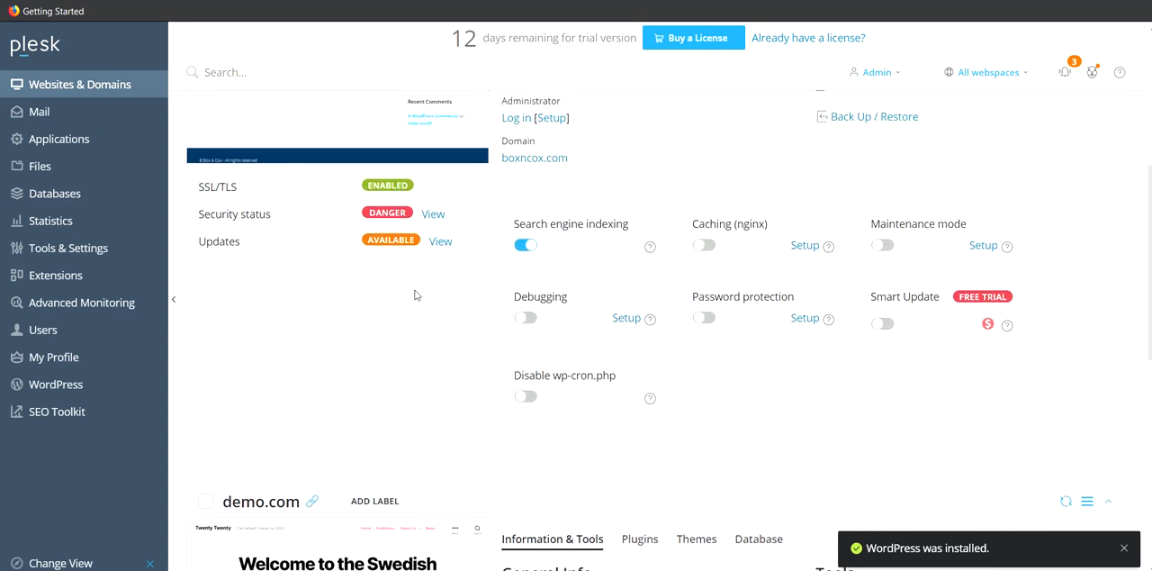
scroll(438, 285, "up", 2)
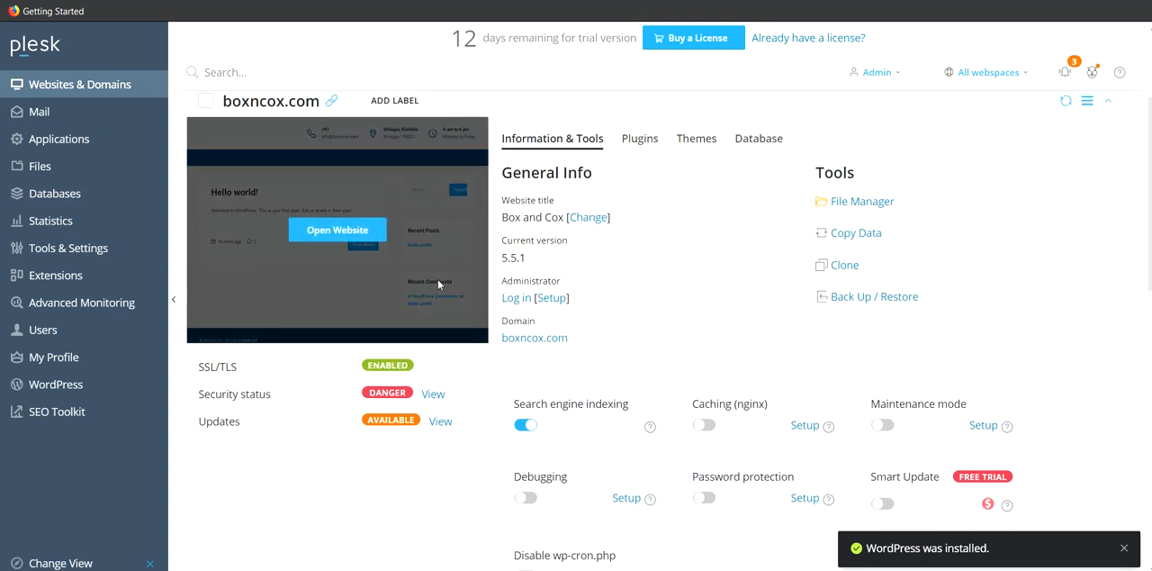
scroll(438, 281, "up", 1)
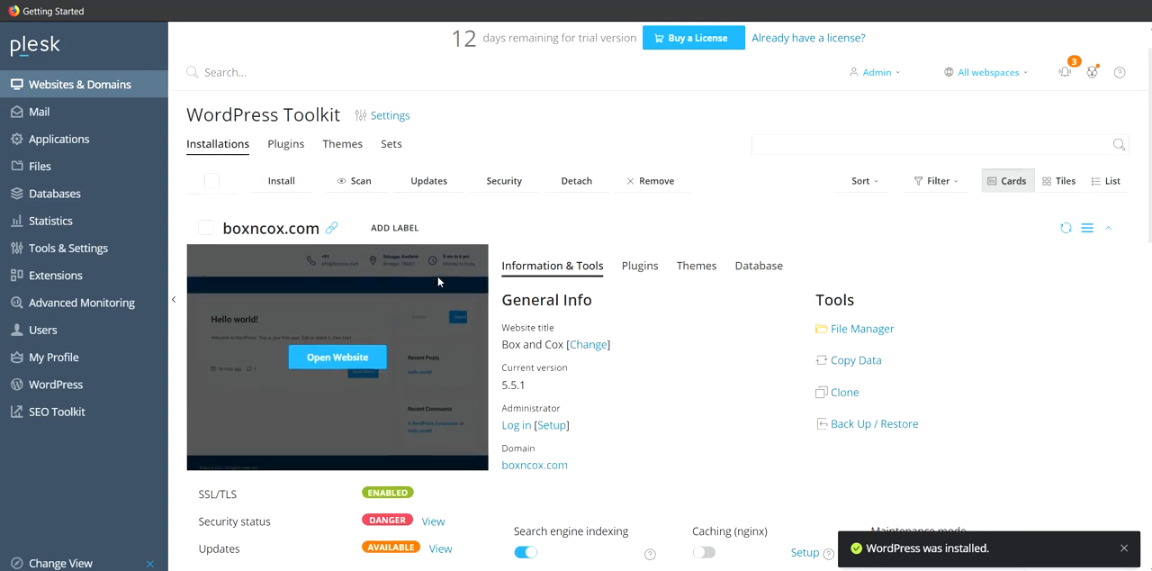
scroll(625, 409, "down", 1)
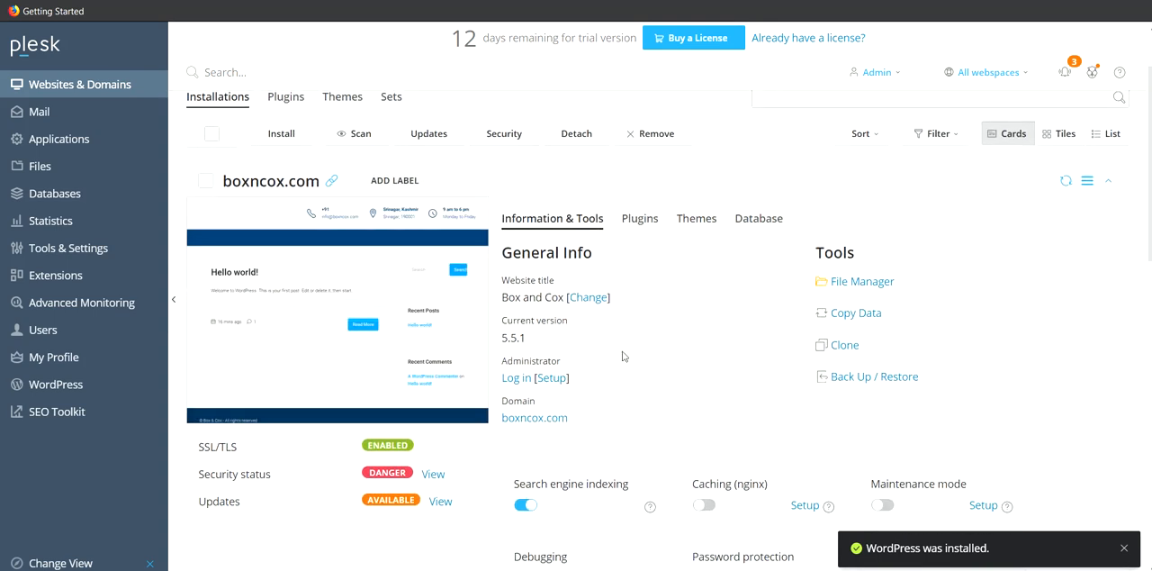
scroll(579, 369, "down", 1)
scroll(579, 369, "up", 1)
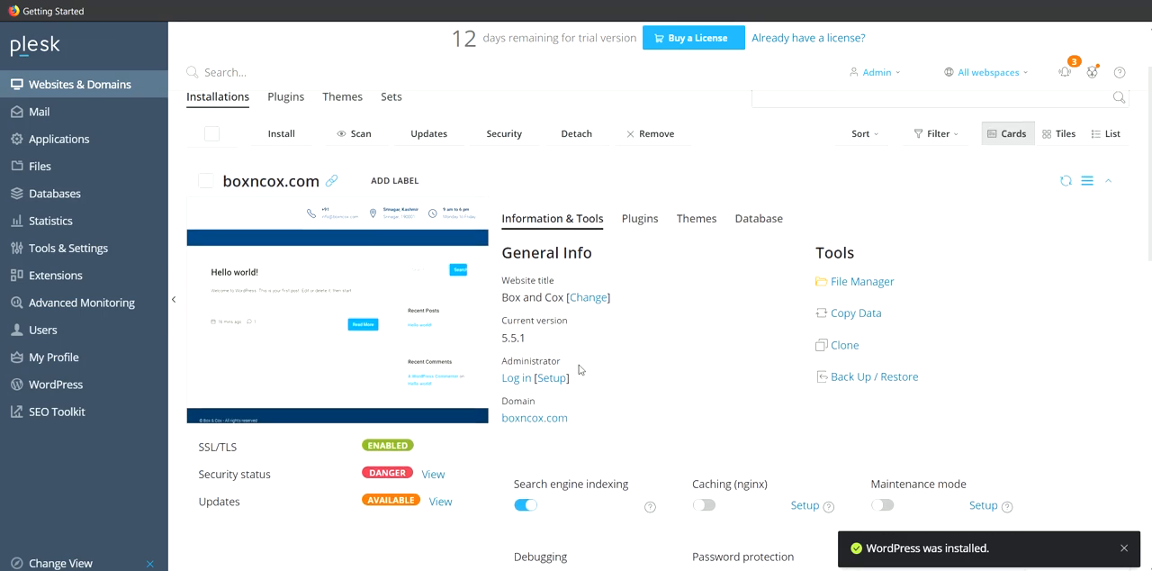
scroll(578, 369, "down", 7)
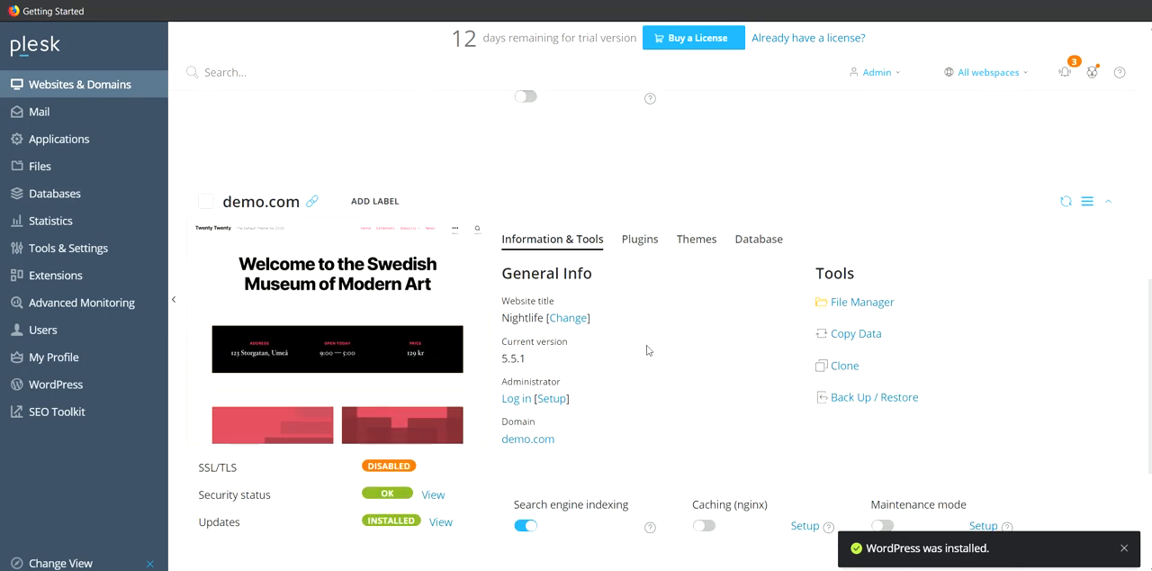
mouse_move(470, 275)
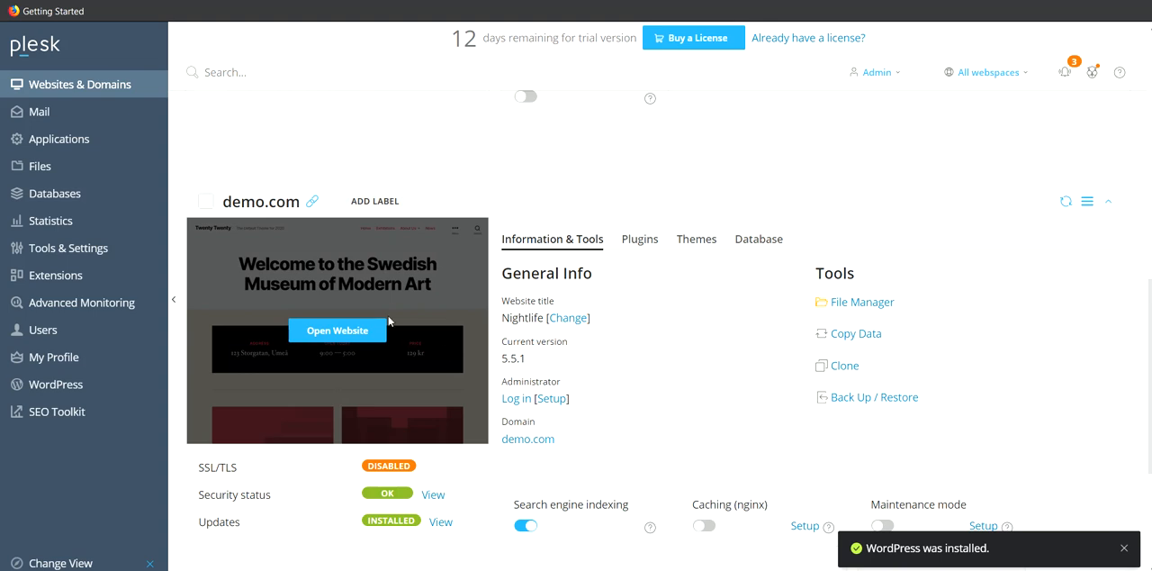
- Return to the domain list, open demo.com's overview page and preview its website
left_click(93, 88)
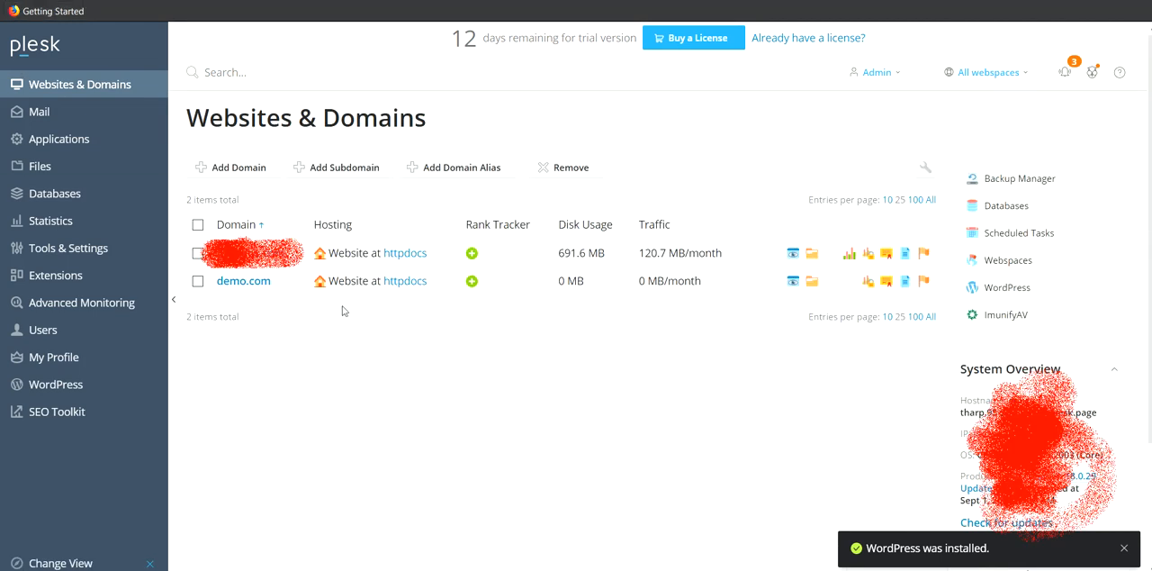
left_click(241, 285)
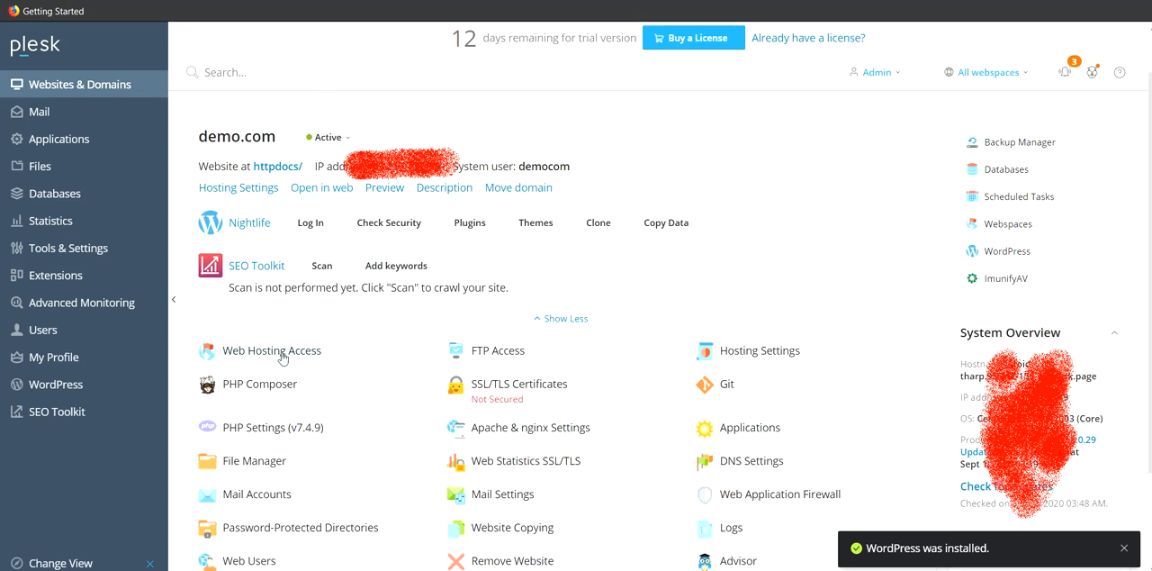
left_click(386, 188)
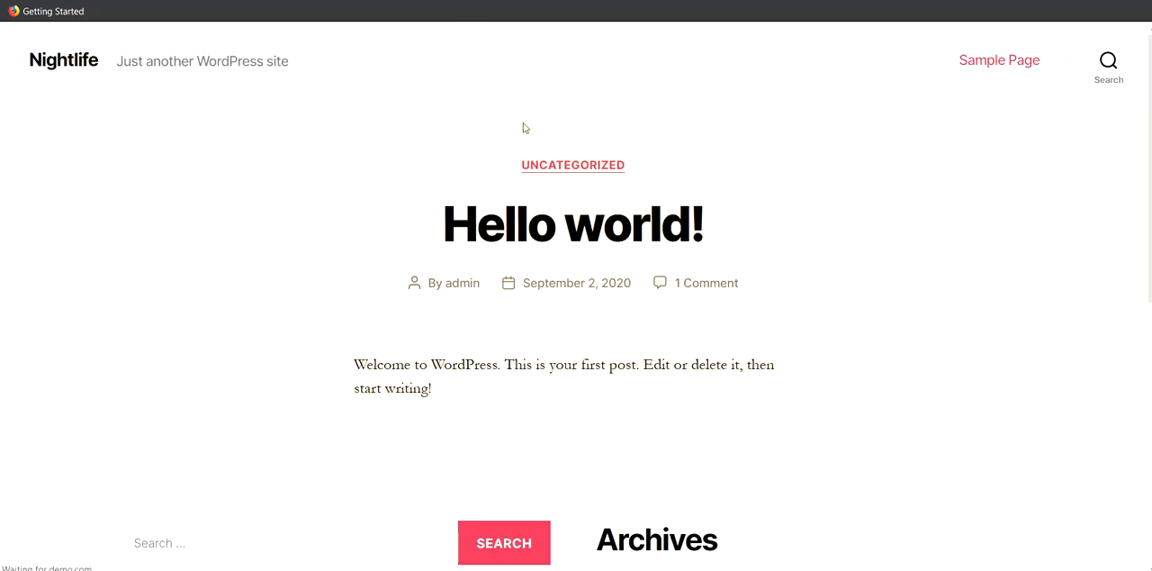
- Look over the Nightlife site's front page, from the header and sample post to the footer links
scroll(705, 291, "down", 1)
scroll(696, 330, "up", 1)
left_click_drag(120, 60, 586, 103)
scroll(738, 336, "down", 5)
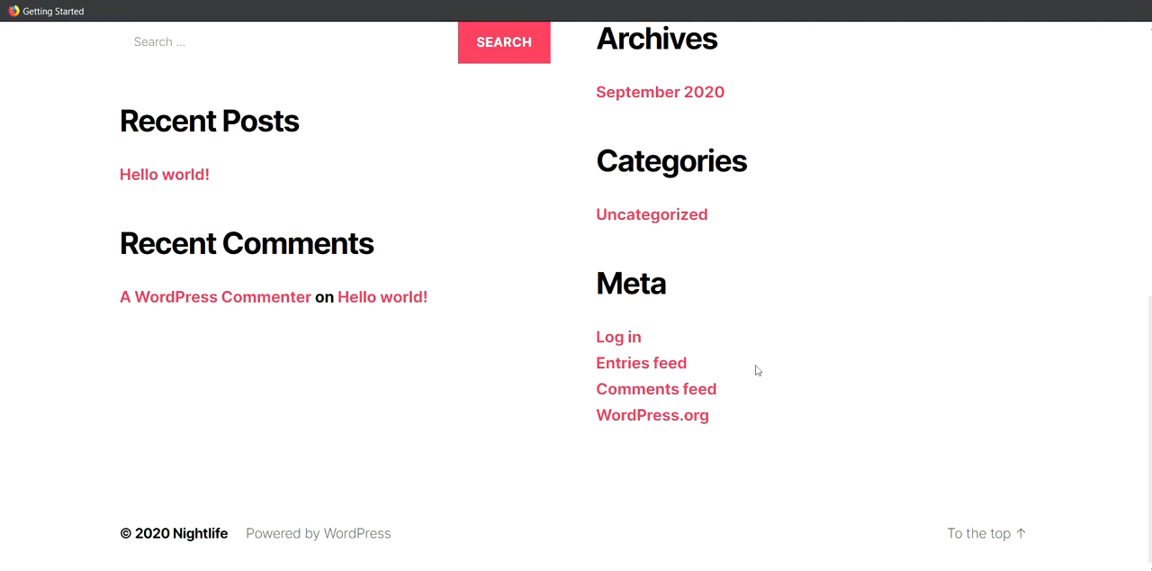
scroll(755, 367, "up", 5)
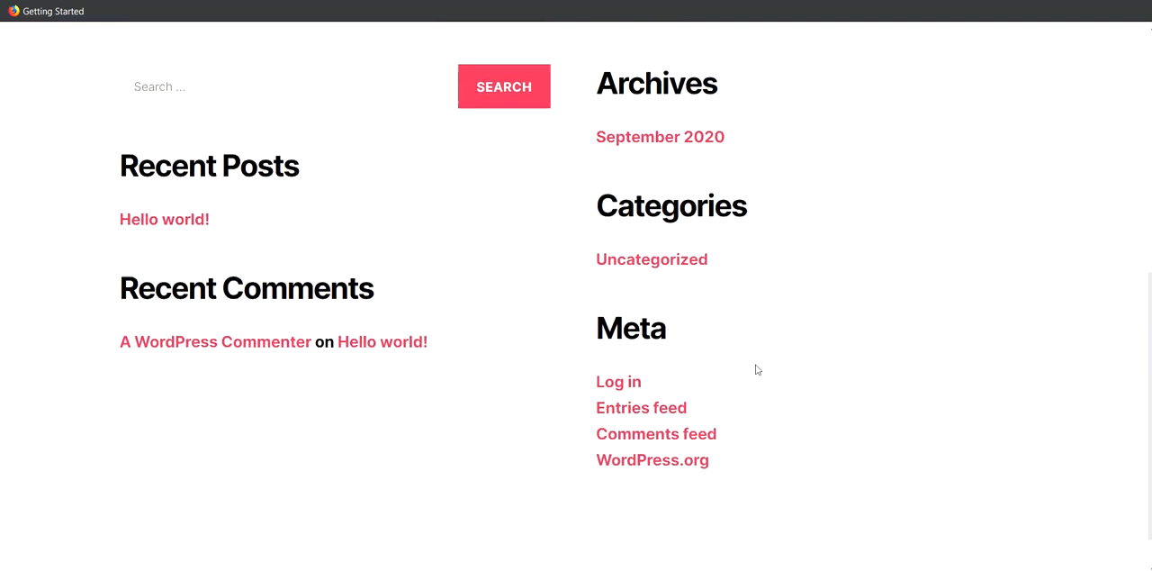